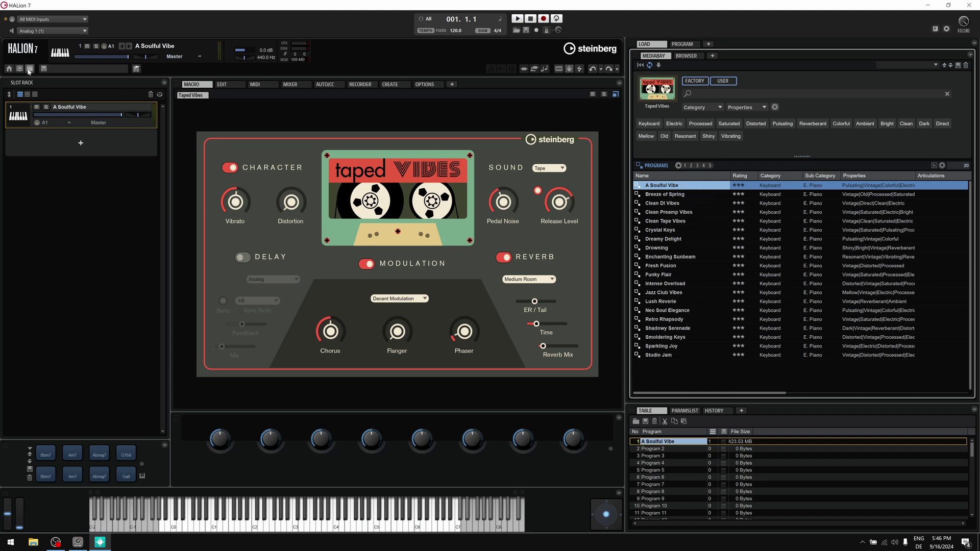
# Open the Macro Page Designer Extended window preset and maximize it to full screen.
pyautogui.click(30, 68)
pyautogui.click(73, 138)
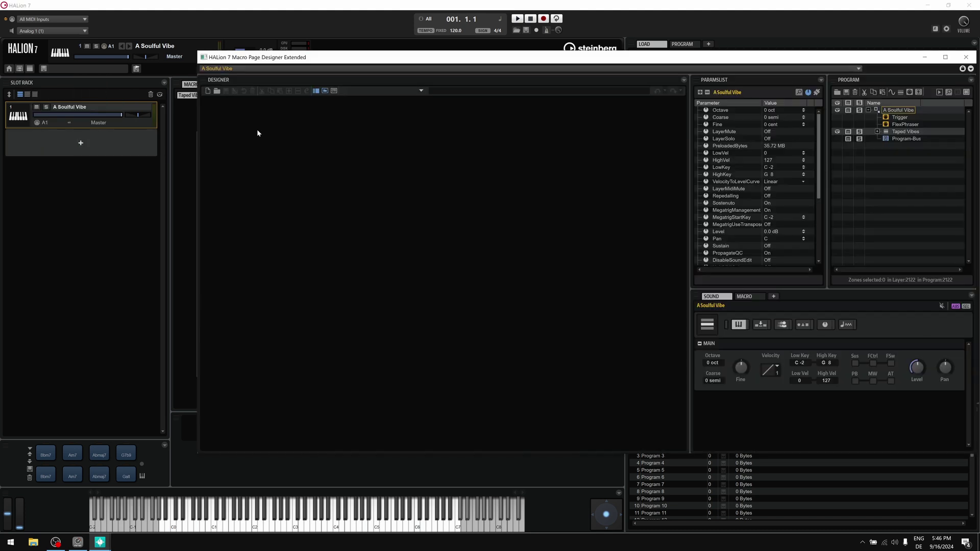
pyautogui.doubleClick(554, 59)
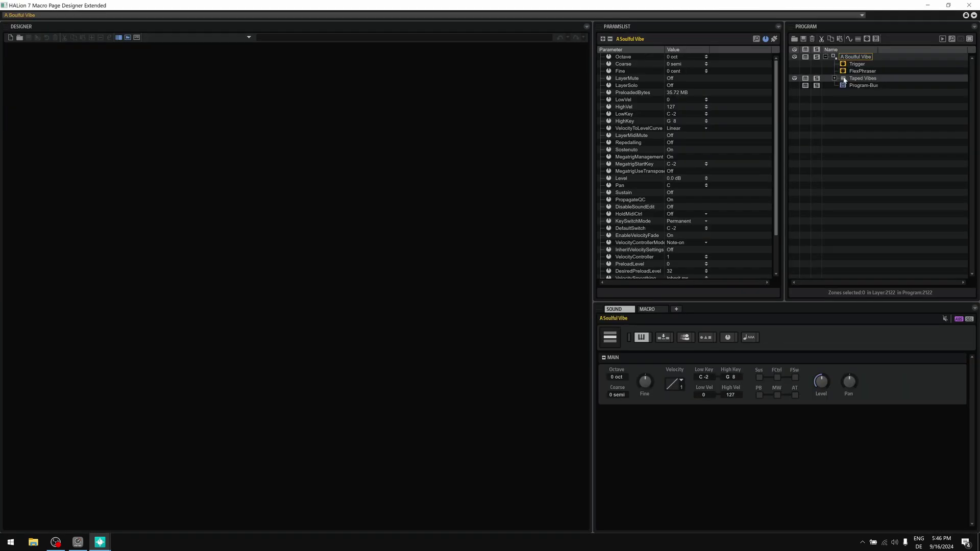
# Load the Taped Vibes macro page, show the MACRO preview, and resize the panel splitters.
pyautogui.click(844, 79)
pyautogui.click(845, 79)
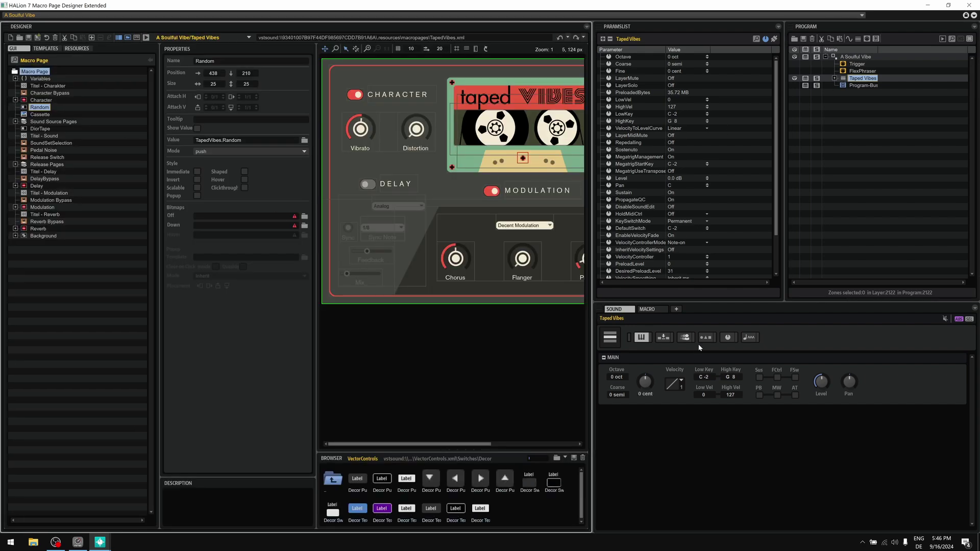
pyautogui.click(647, 309)
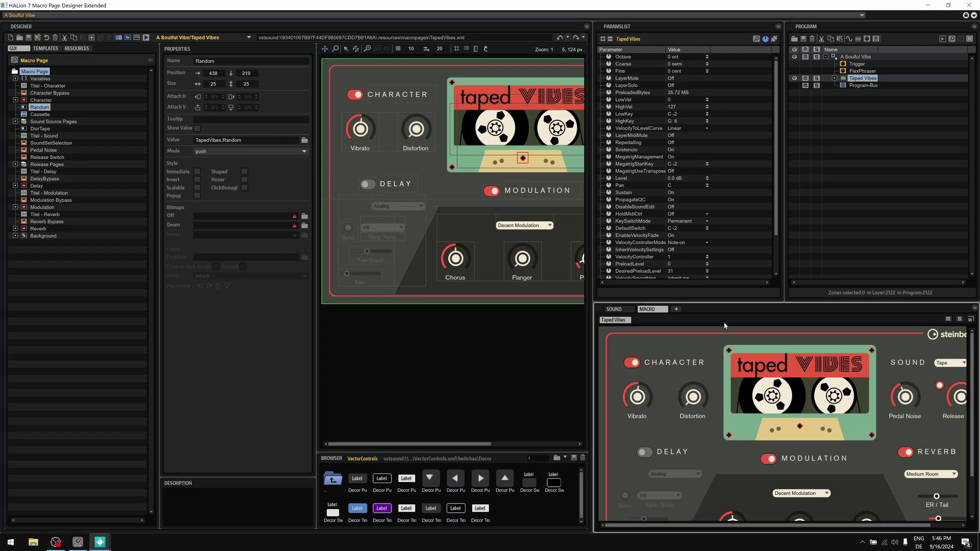
pyautogui.moveTo(727, 302); pyautogui.dragTo(732, 246)
pyautogui.moveTo(592, 247); pyautogui.dragTo(560, 246)
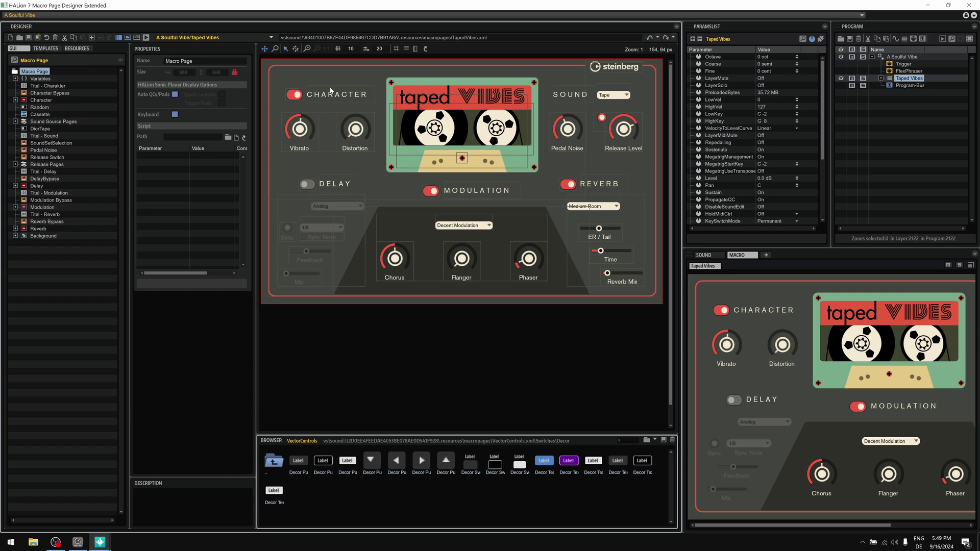
# Select 'Titel - Charakter' to view the CHARACTER label's TitleFont properties at 155 × 40.
pyautogui.click(69, 85)
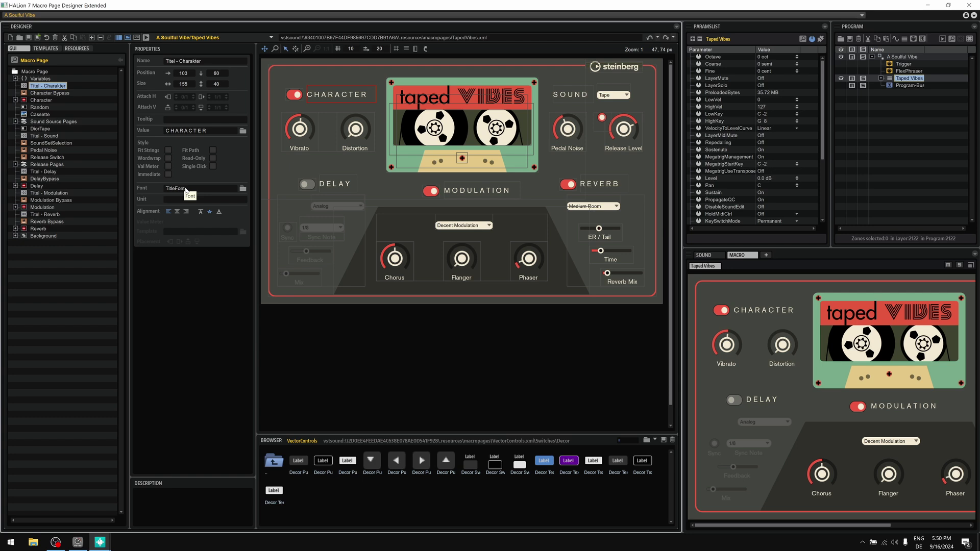
pyautogui.click(227, 192)
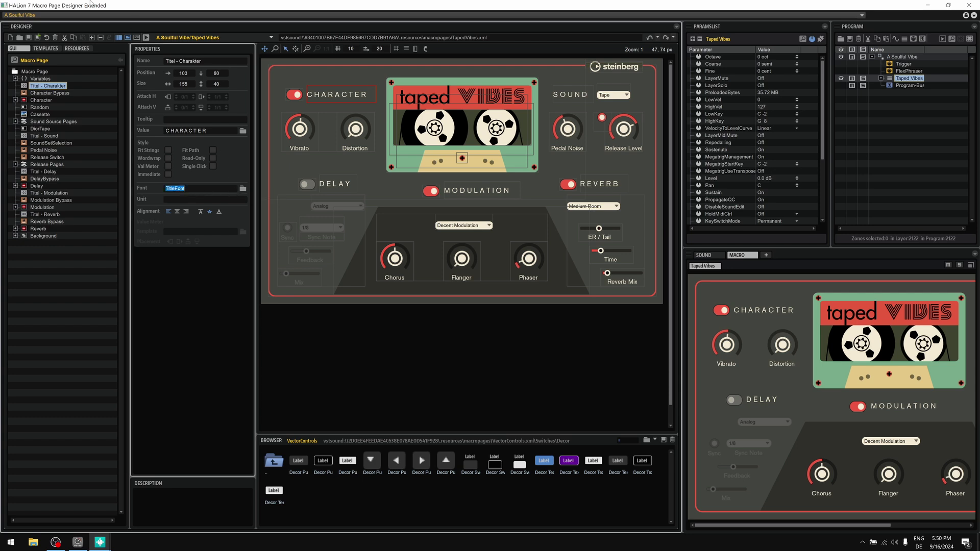
pyautogui.click(77, 48)
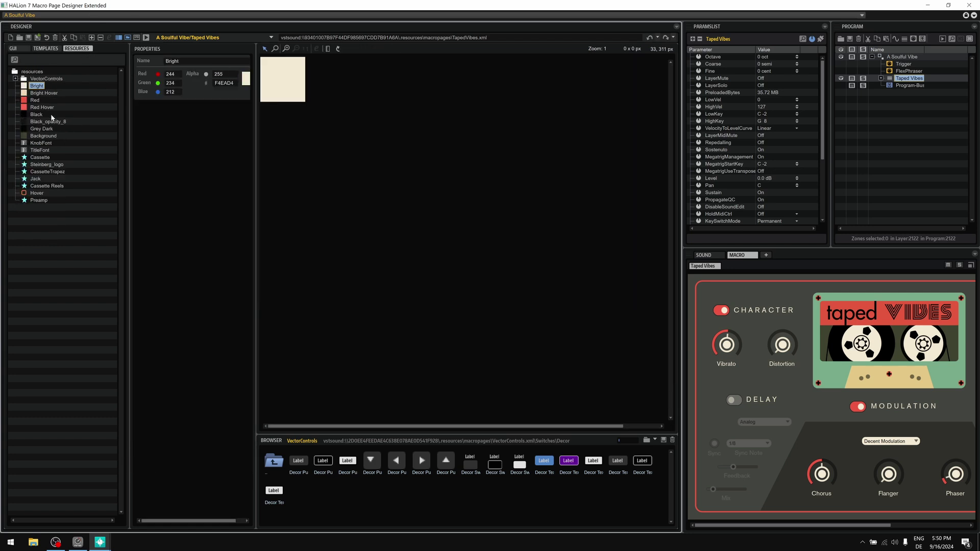
pyautogui.click(40, 150)
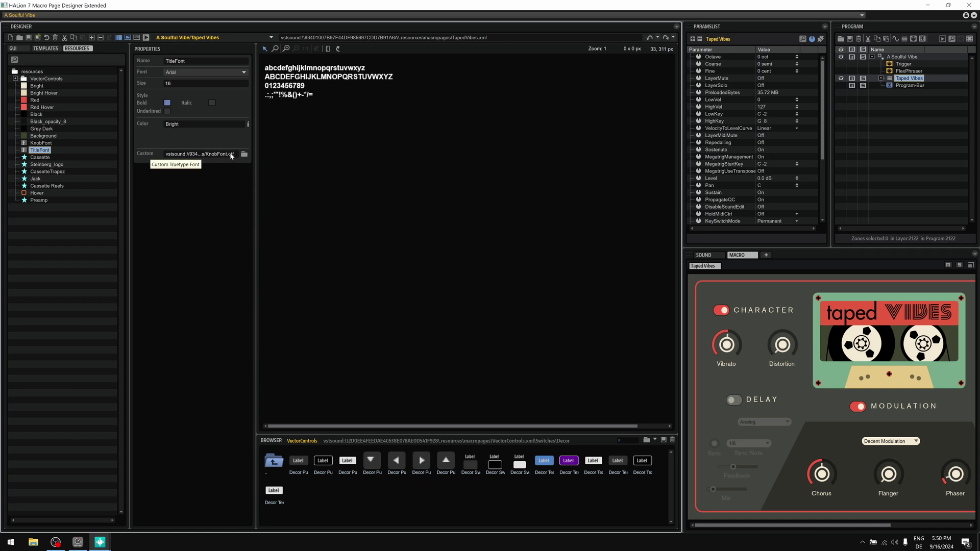
pyautogui.moveTo(199, 84)
pyautogui.mouseDown()
pyautogui.moveTo(210, 61)
pyautogui.moveTo(211, 90)
pyautogui.mouseUp()
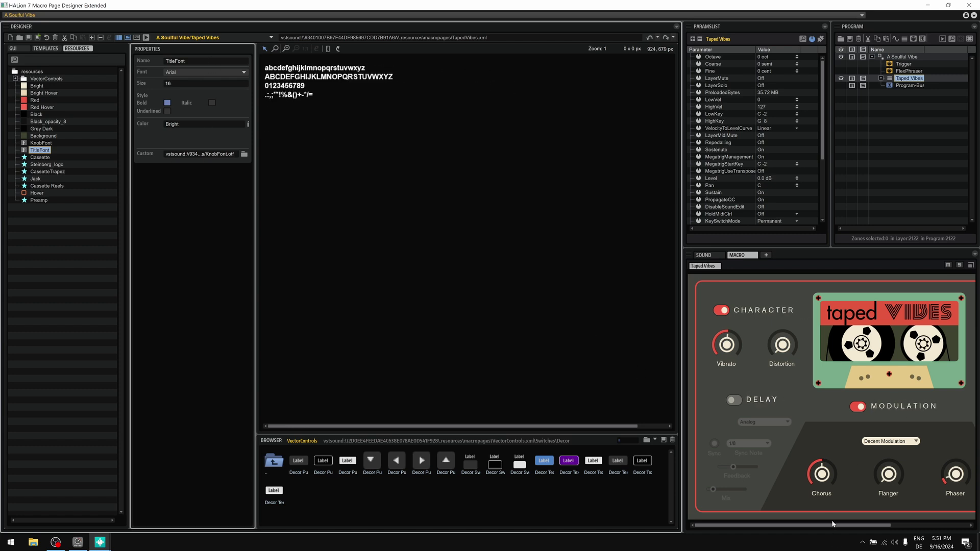
pyautogui.moveTo(835, 525); pyautogui.dragTo(916, 525)
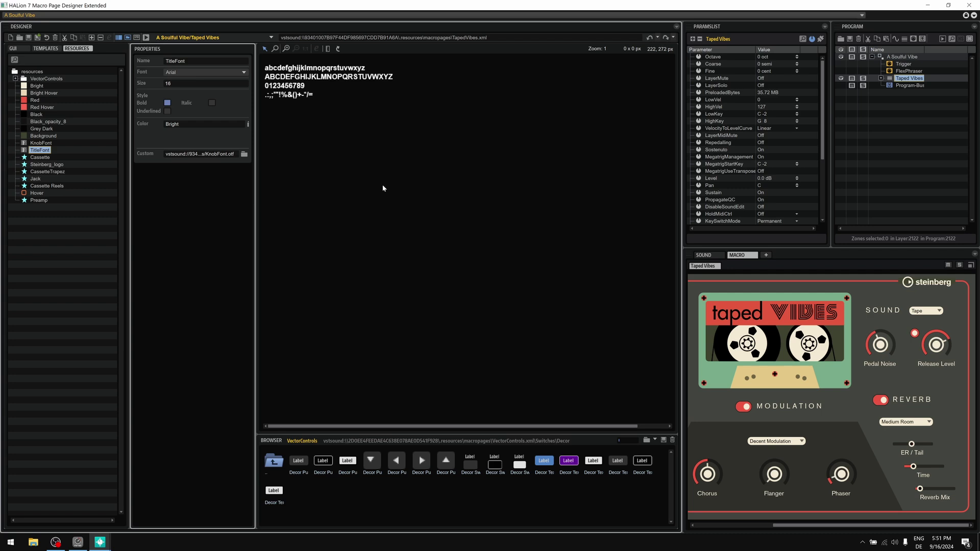
pyautogui.moveTo(885, 527); pyautogui.dragTo(807, 527)
pyautogui.click(13, 48)
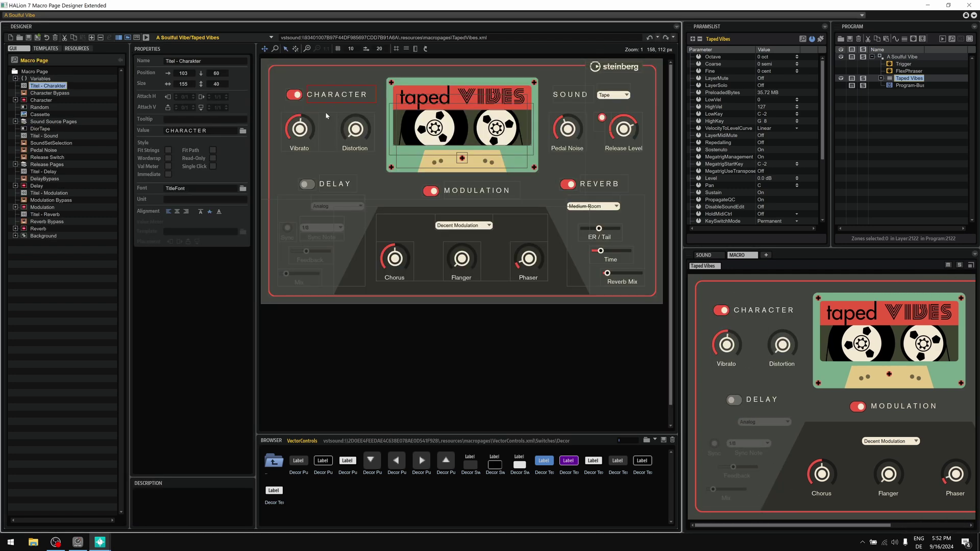
# Bind the Character Bypass switch's Value to the TapedVibes script's CharacterBypass parameter.
pyautogui.click(288, 92)
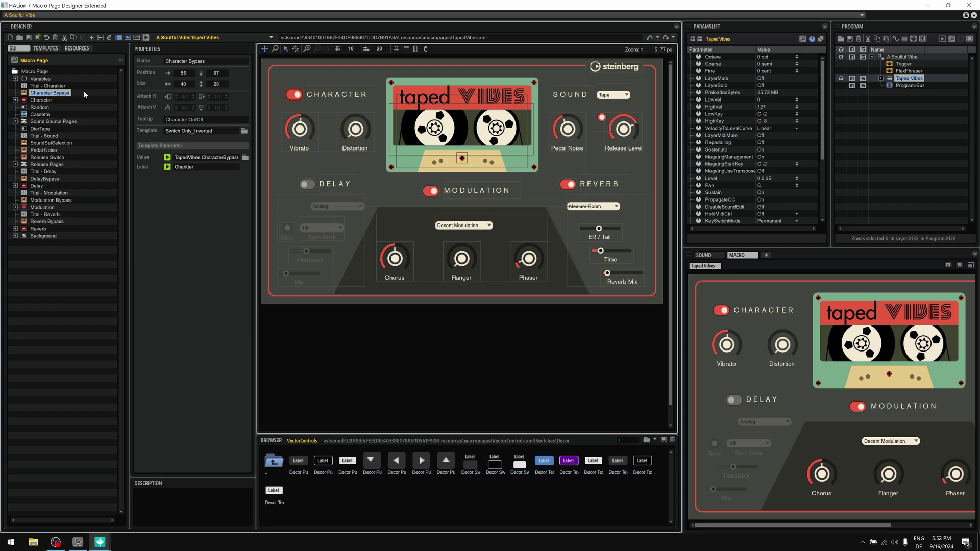
pyautogui.click(881, 78)
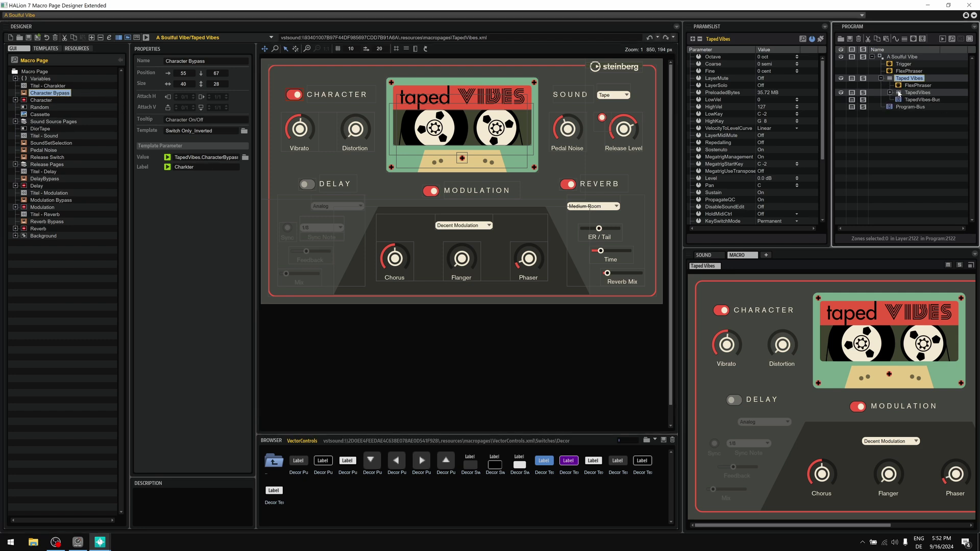
pyautogui.click(890, 92)
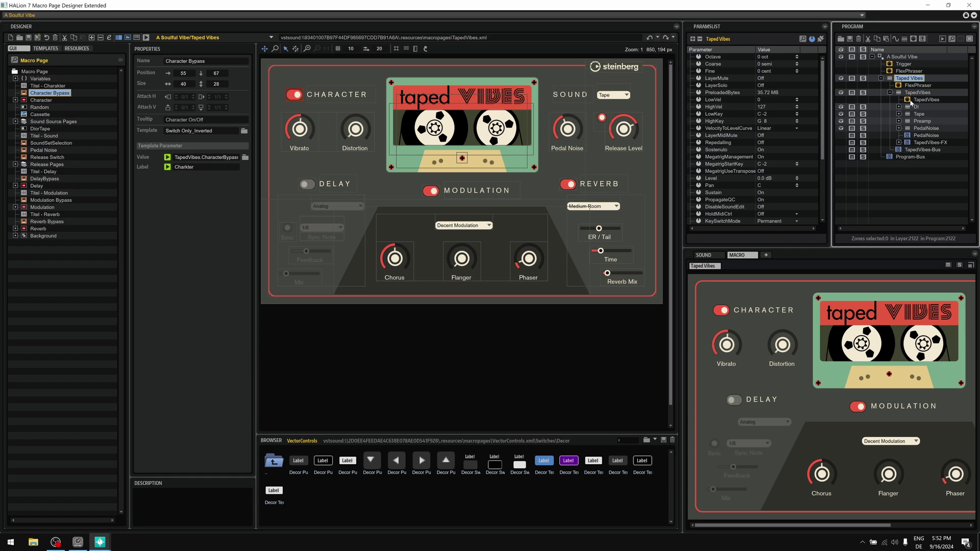
pyautogui.click(911, 100)
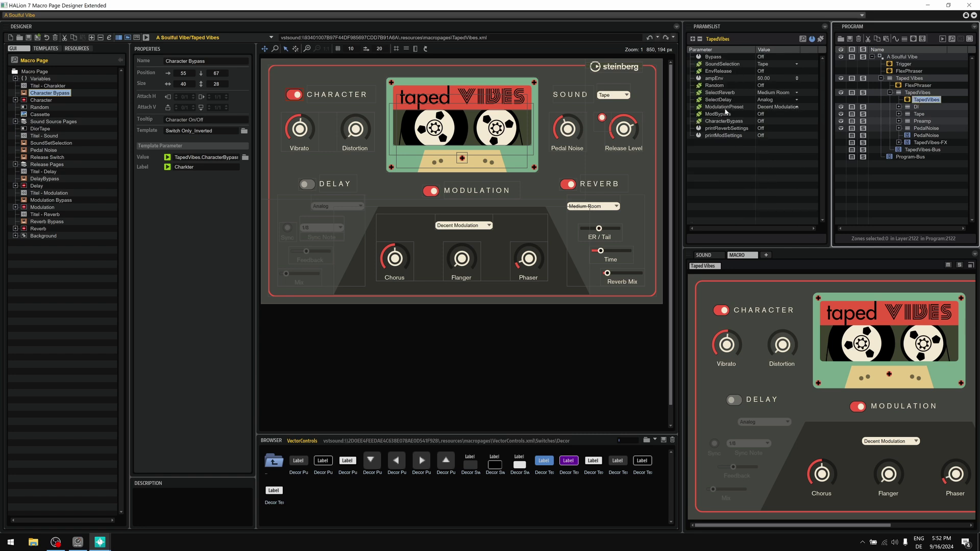
pyautogui.moveTo(727, 121); pyautogui.dragTo(196, 160)
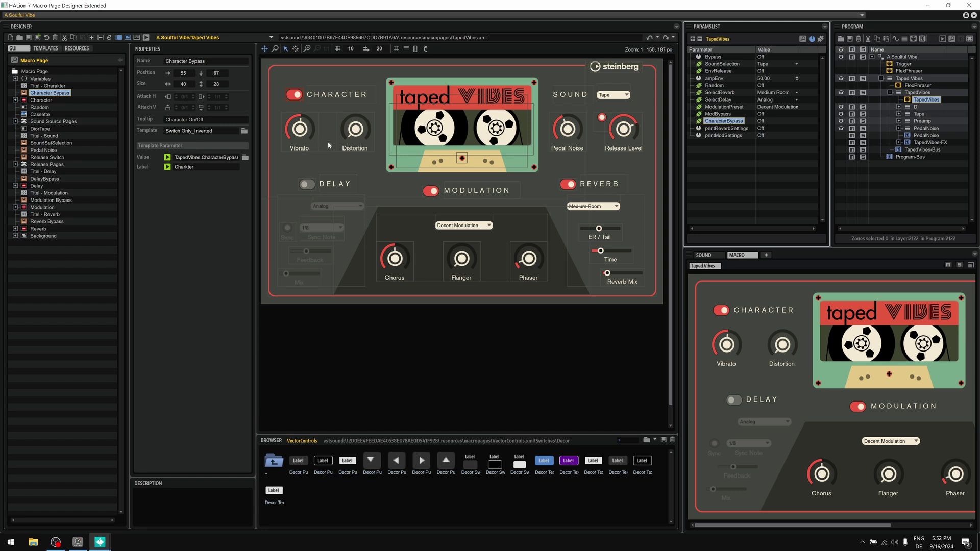
# Inspect the Character group and its Distortion and Tremolo (Vibrato) knob elements.
pyautogui.click(357, 137)
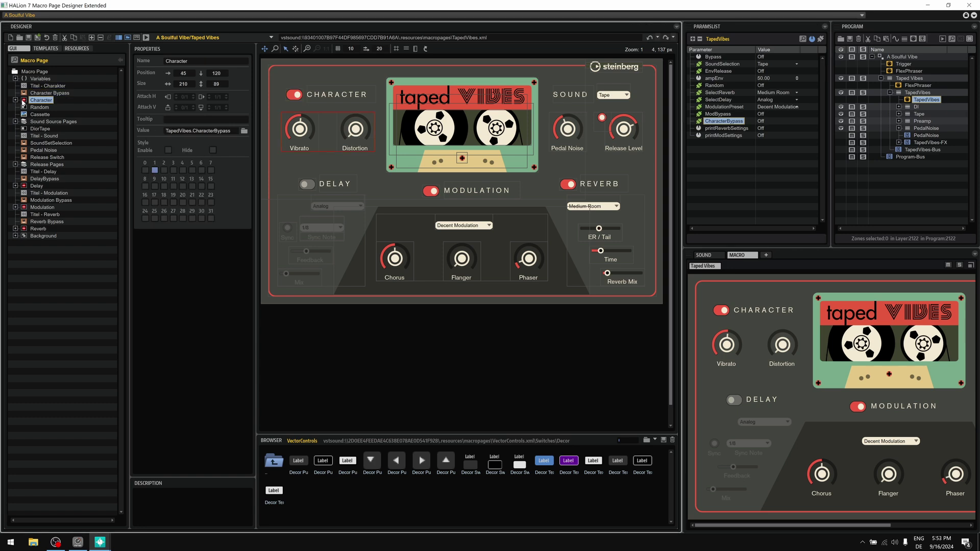
pyautogui.click(16, 100)
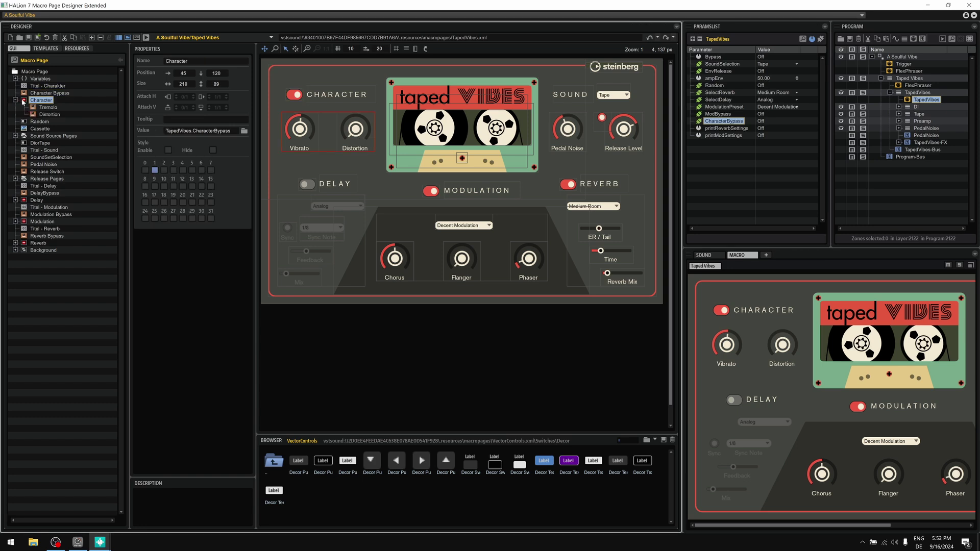
pyautogui.click(51, 115)
pyautogui.click(49, 107)
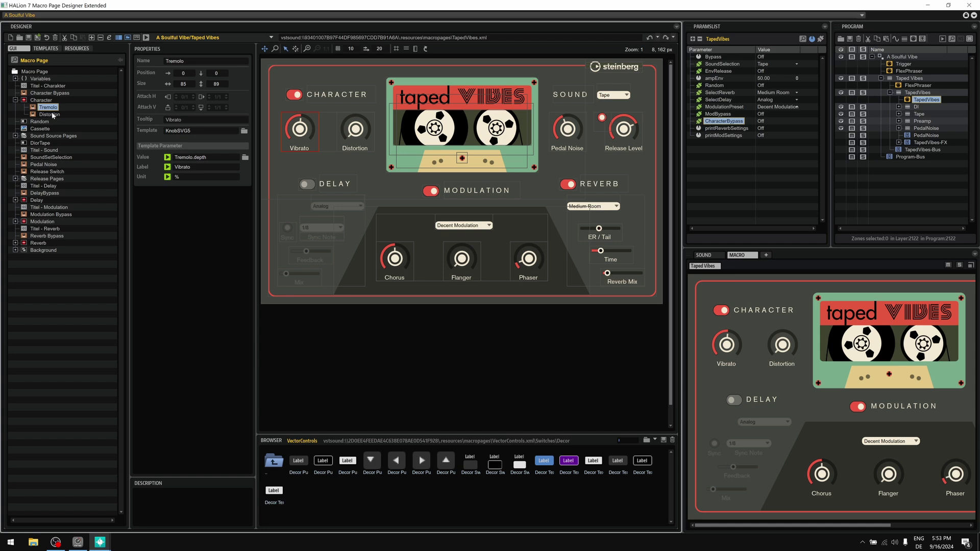
pyautogui.click(43, 100)
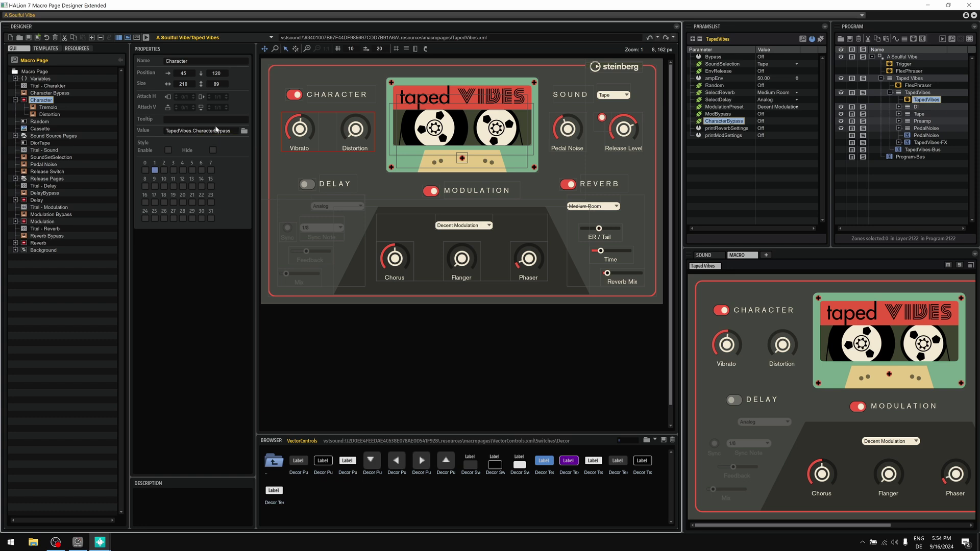
# Toggle CHARACTER off and on in the preview and raise Vibrato from 52 % to 60 %.
pyautogui.click(721, 310)
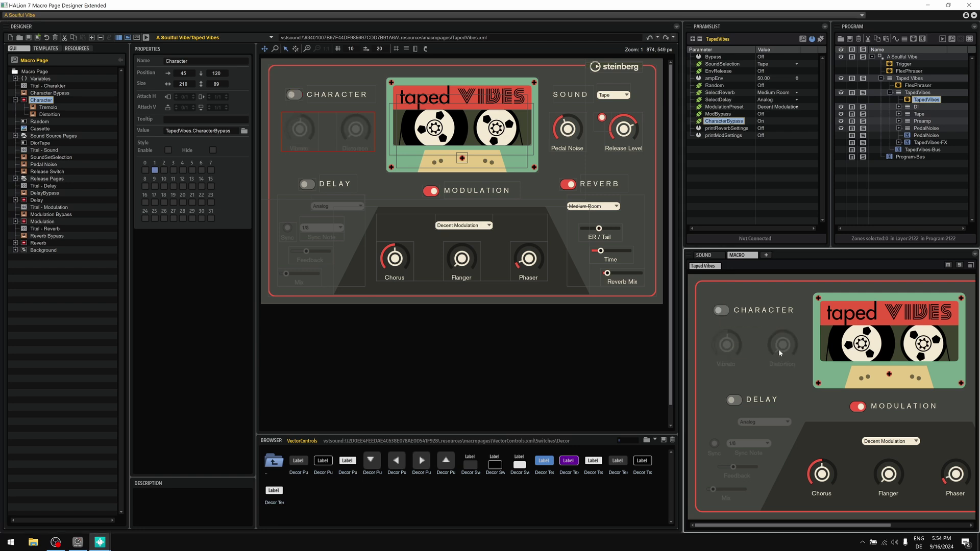
pyautogui.click(723, 309)
pyautogui.moveTo(728, 347); pyautogui.dragTo(729, 350)
pyautogui.click(50, 93)
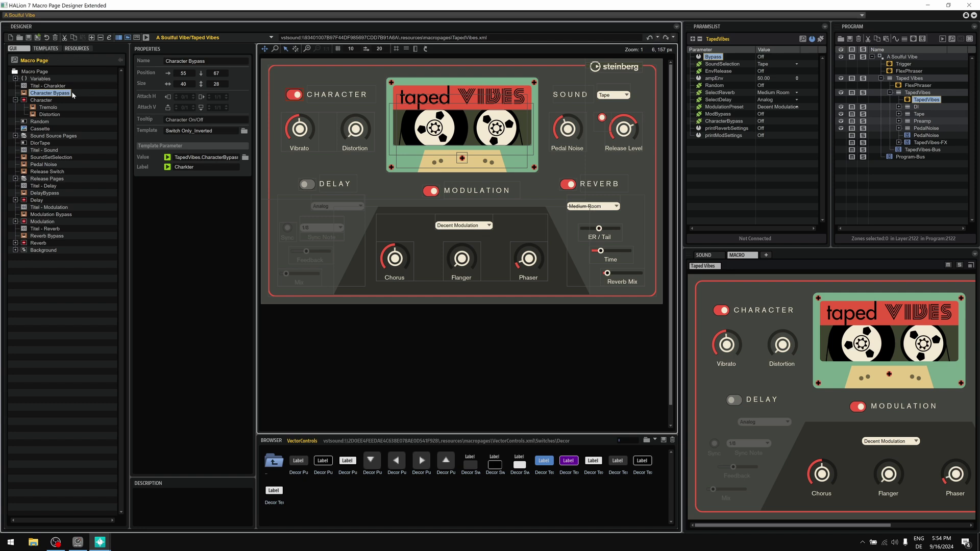
# Open the Character Bypass switch's Switch Only_Inverted template and inspect its switch element.
pyautogui.rightClick(296, 95)
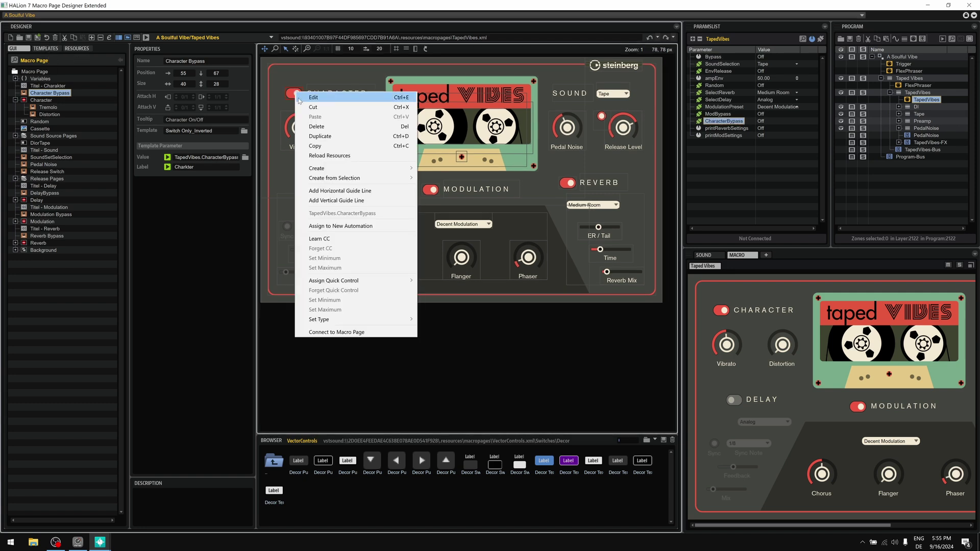
pyautogui.rightClick(51, 95)
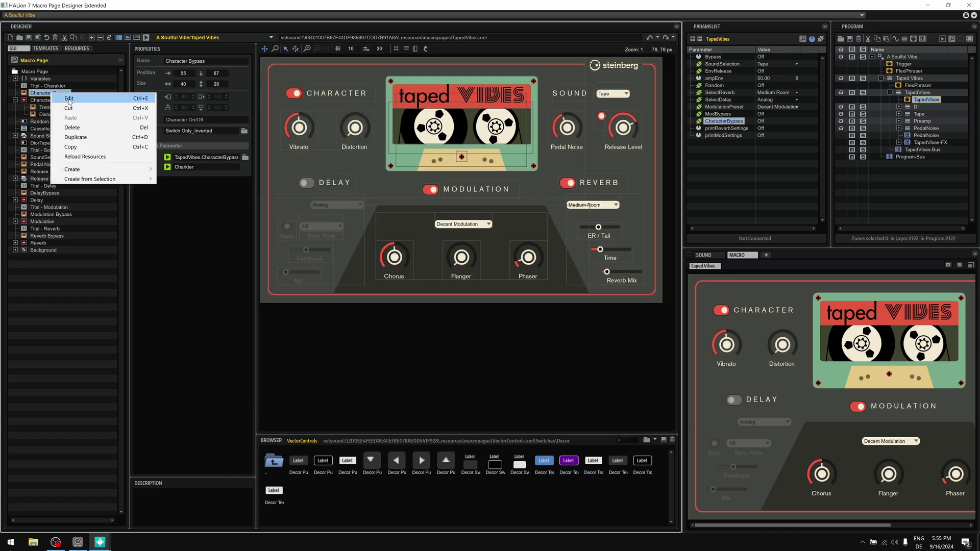
pyautogui.click(69, 99)
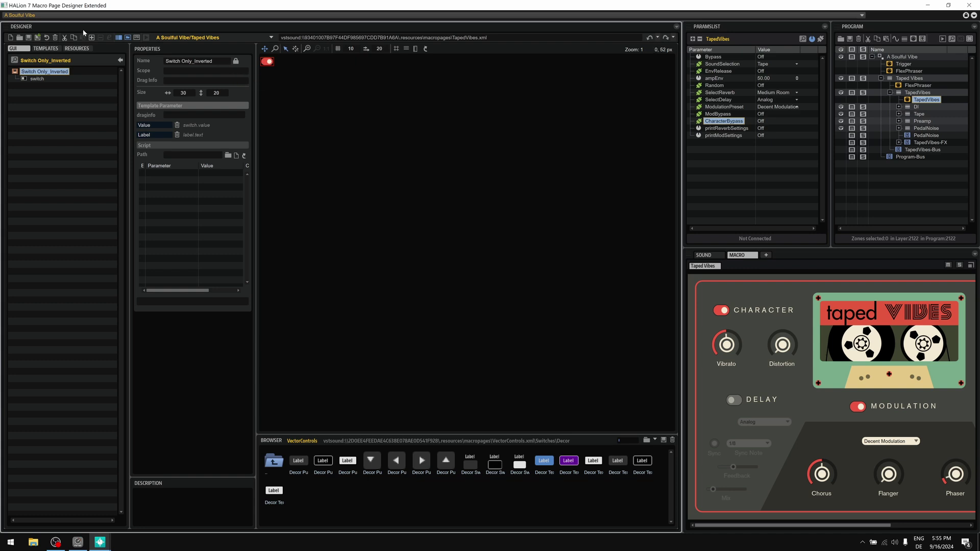
pyautogui.click(46, 79)
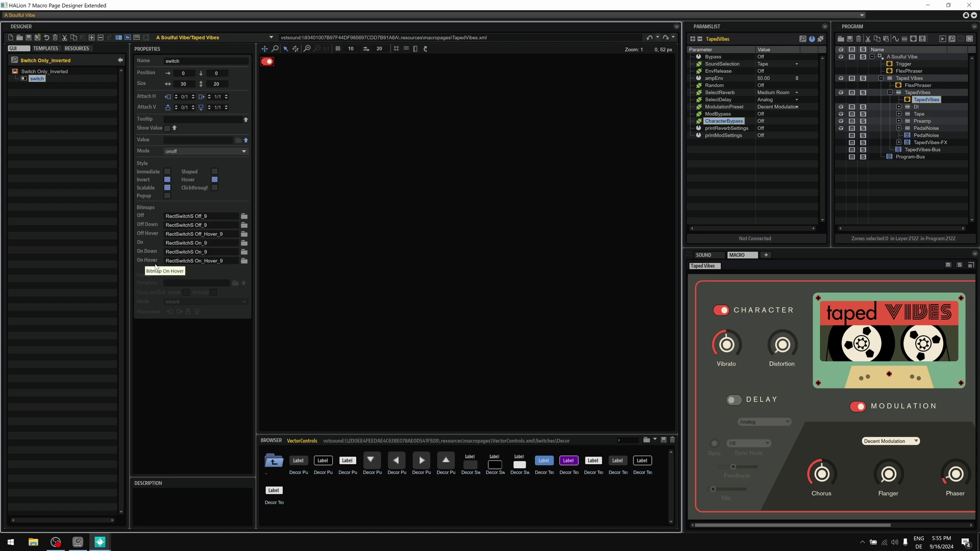
pyautogui.click(166, 209)
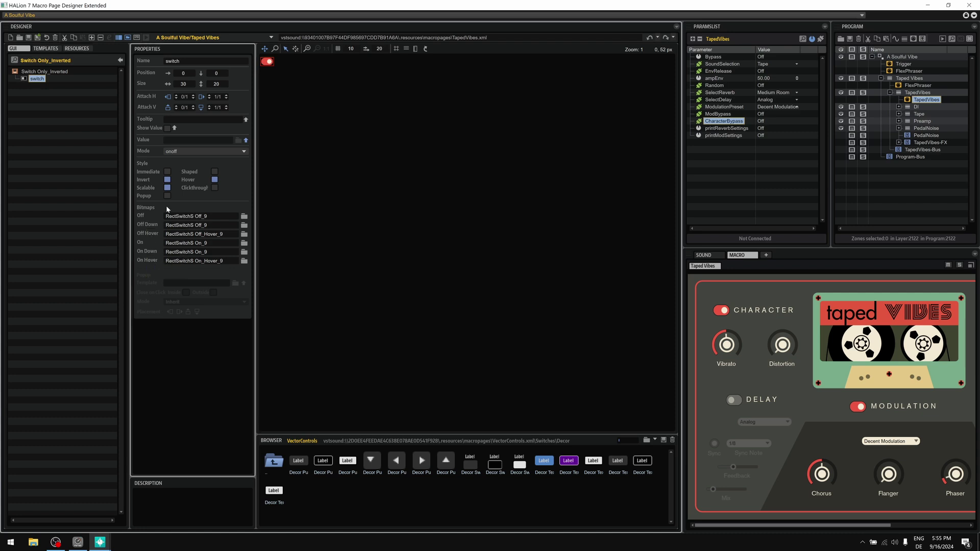
# Test CHARACTER off and on in the preview, then return to the full Macro Page.
pyautogui.click(721, 312)
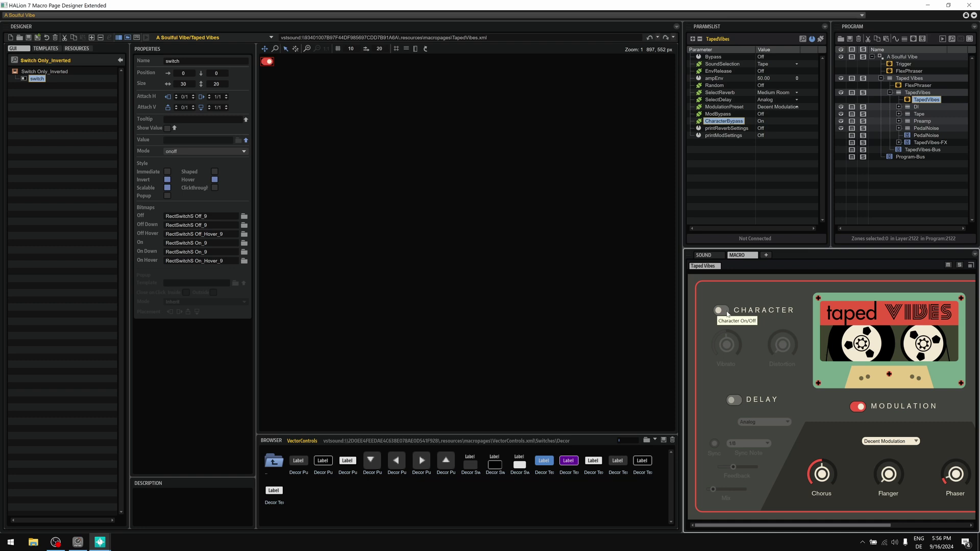
pyautogui.click(721, 312)
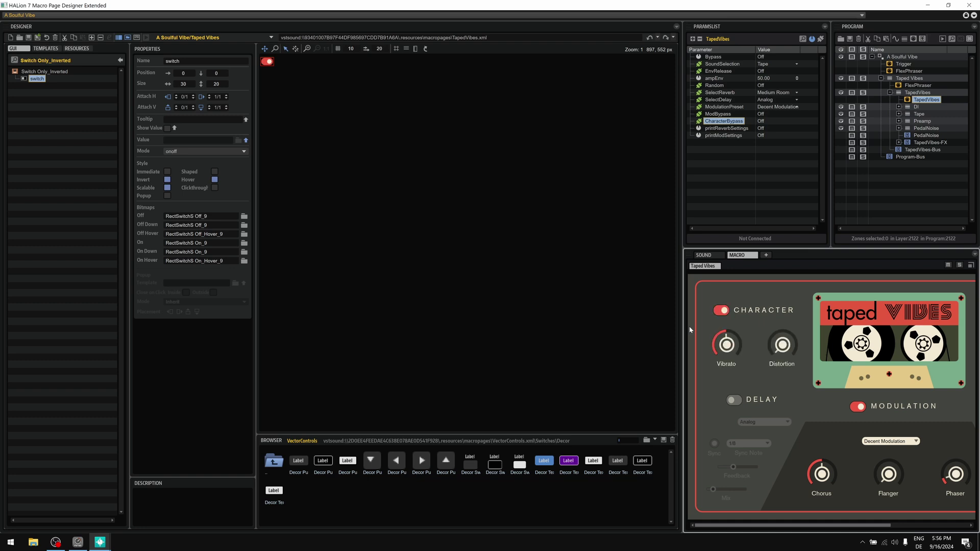
pyautogui.click(120, 60)
# Open the Vibrato knob's KnobSVG5 template and inspect its hov integer variable.
pyautogui.rightClick(295, 127)
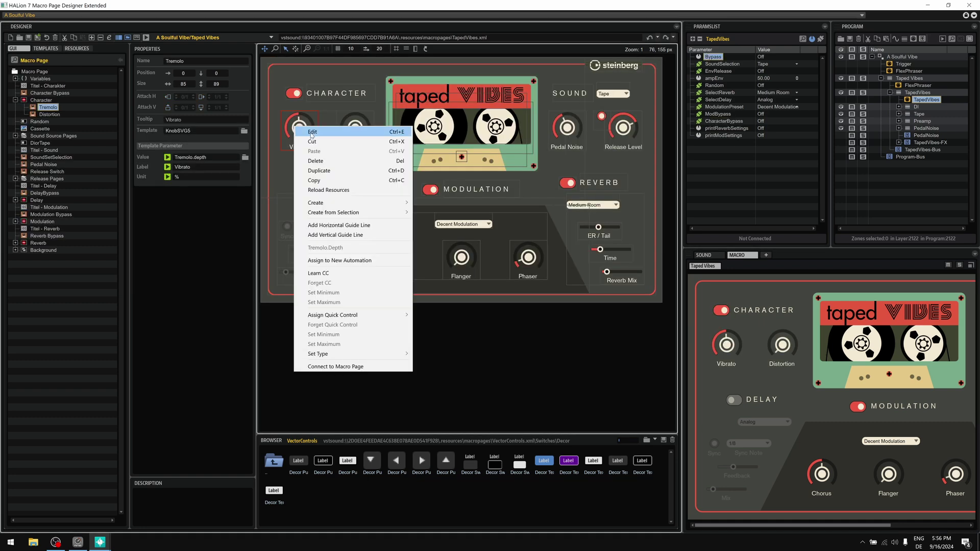
pyautogui.click(310, 131)
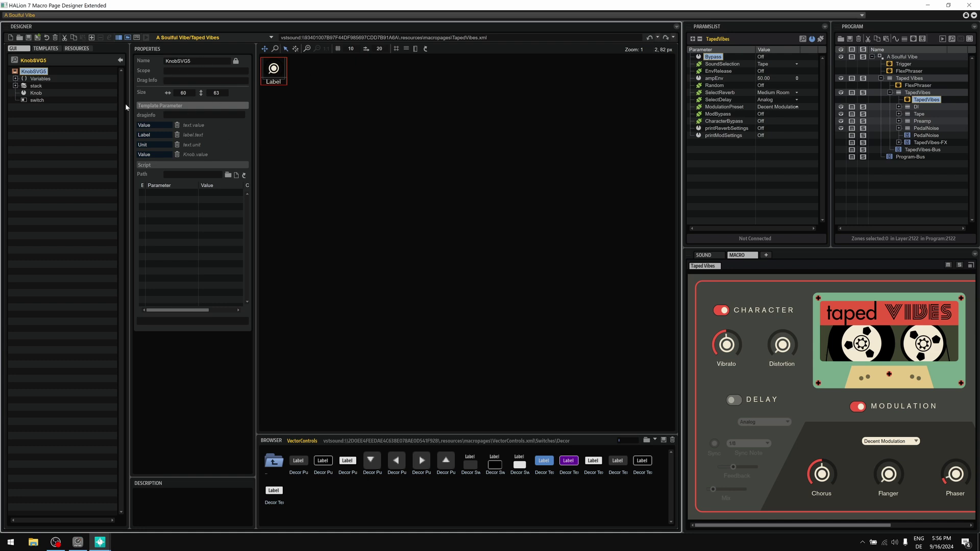
pyautogui.click(48, 80)
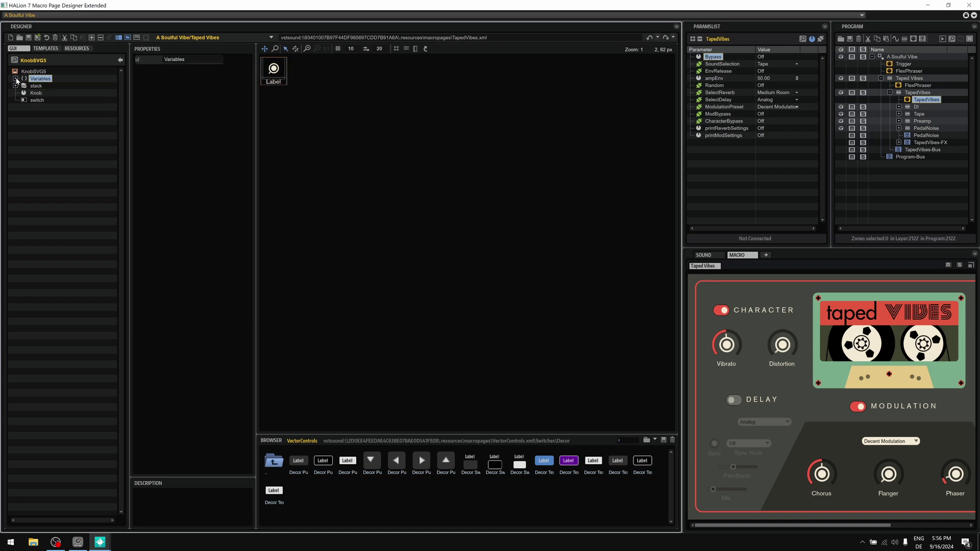
pyautogui.click(16, 79)
pyautogui.click(43, 86)
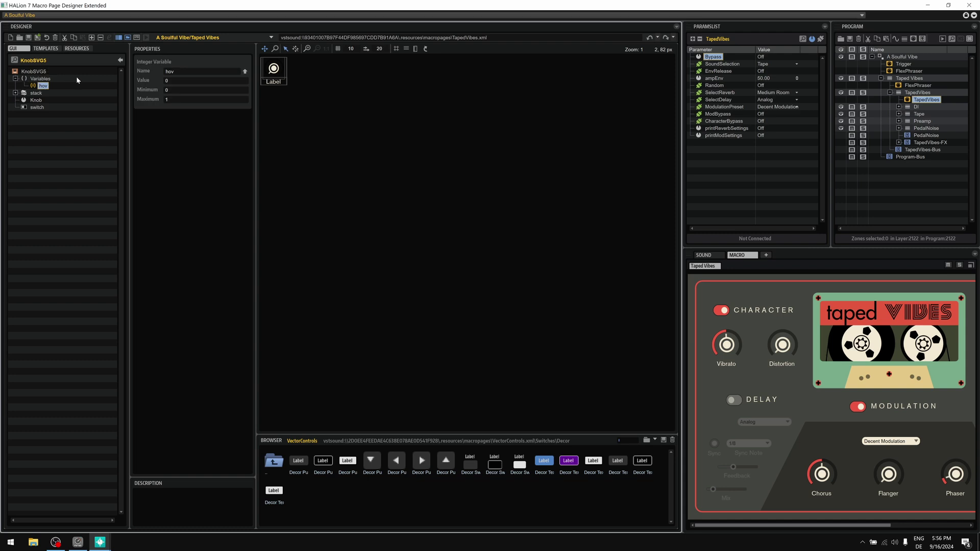
pyautogui.click(40, 94)
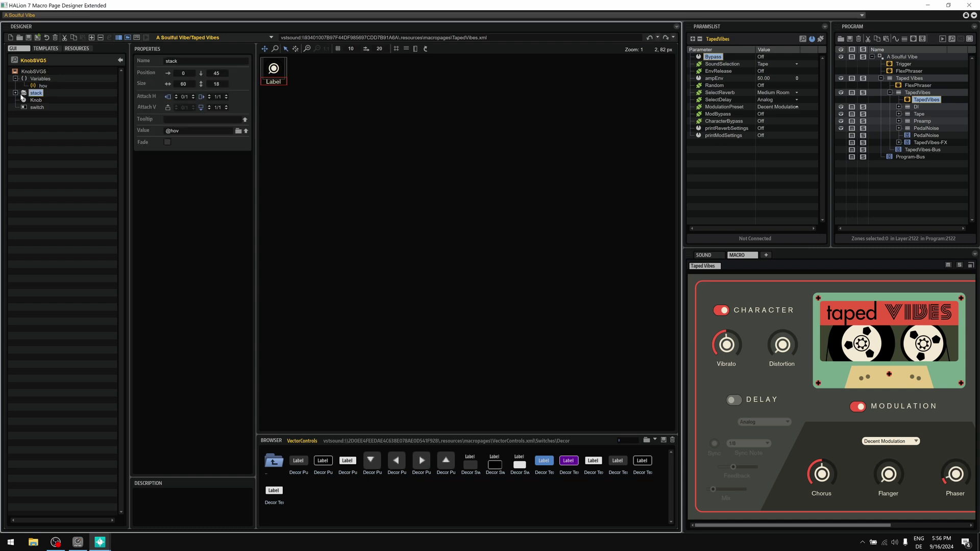
pyautogui.click(15, 93)
pyautogui.click(42, 100)
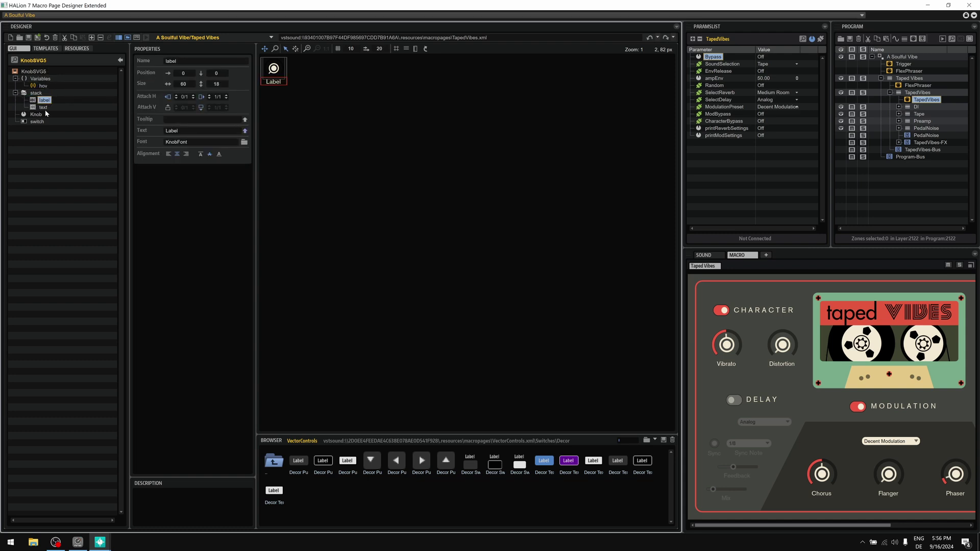
pyautogui.click(44, 107)
pyautogui.click(41, 94)
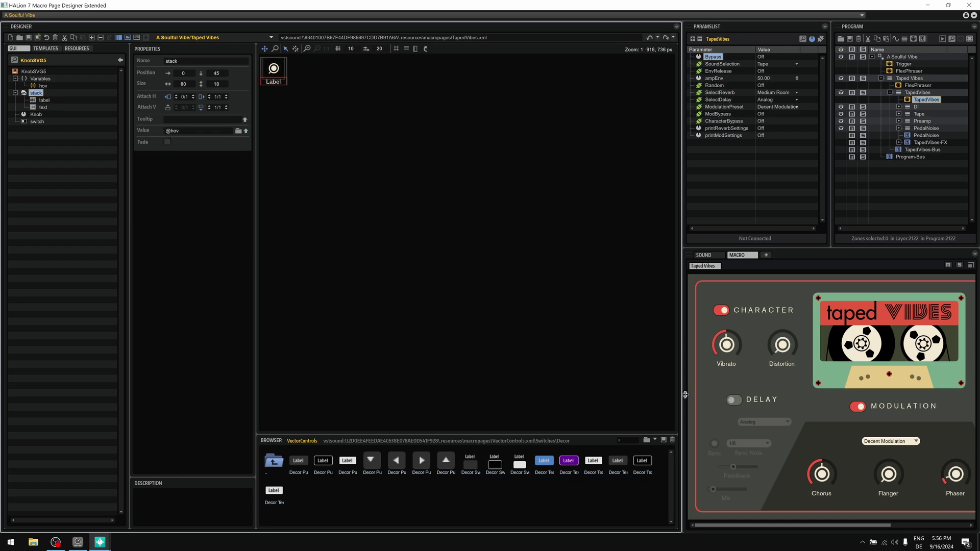
pyautogui.moveTo(714, 382)
pyautogui.moveTo(731, 368)
pyautogui.click(44, 100)
pyautogui.click(43, 107)
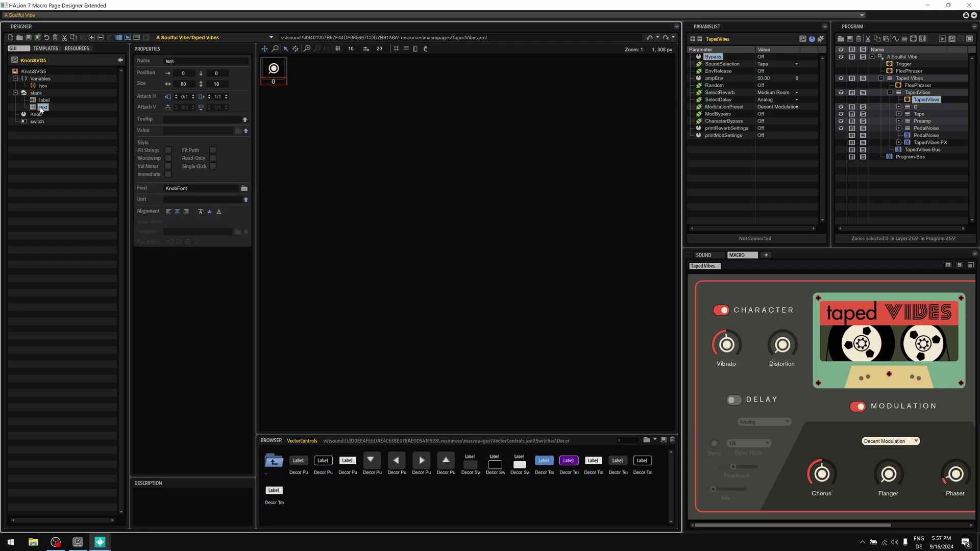
# Review the hover switch driving hov, then the Knob element using the Knob5 bitmap.
pyautogui.click(38, 122)
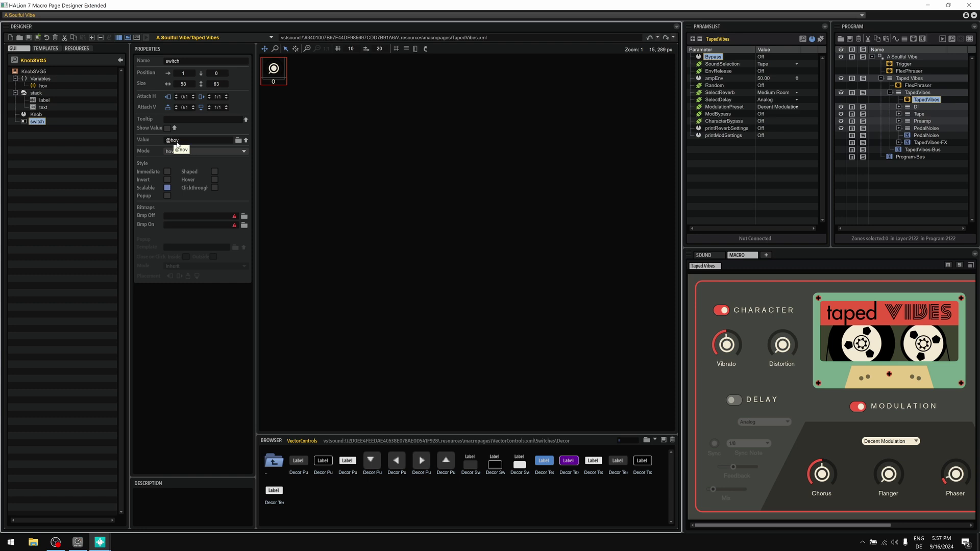
pyautogui.click(44, 94)
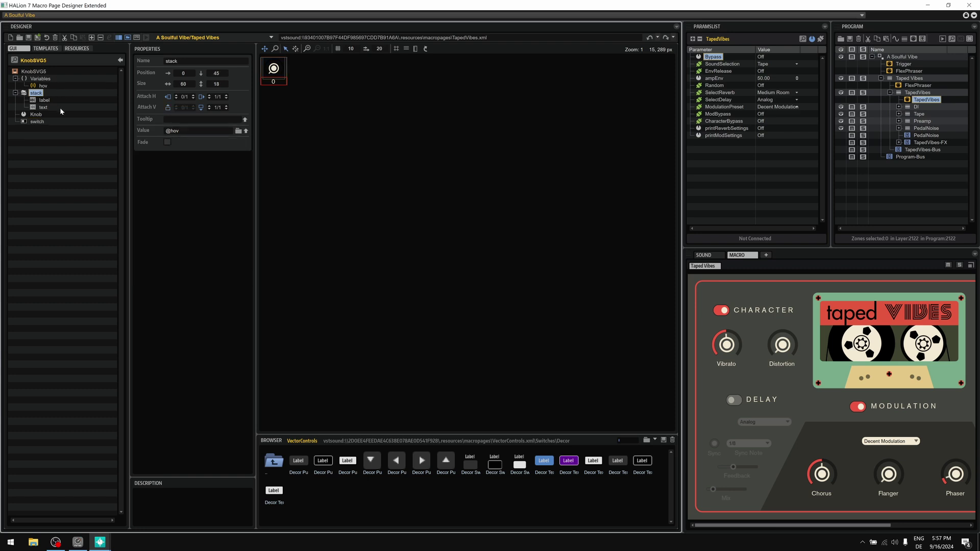
pyautogui.click(46, 101)
pyautogui.click(45, 107)
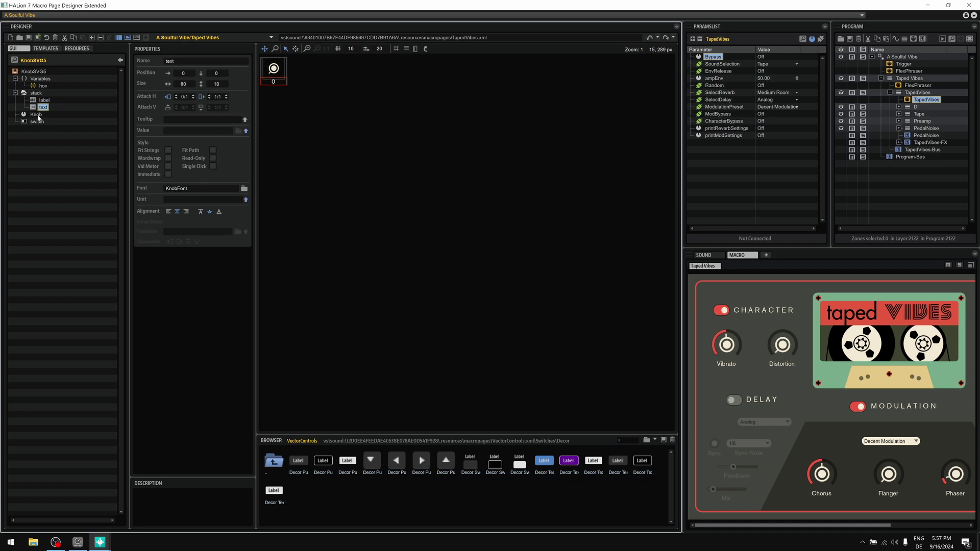
pyautogui.click(37, 114)
pyautogui.click(15, 93)
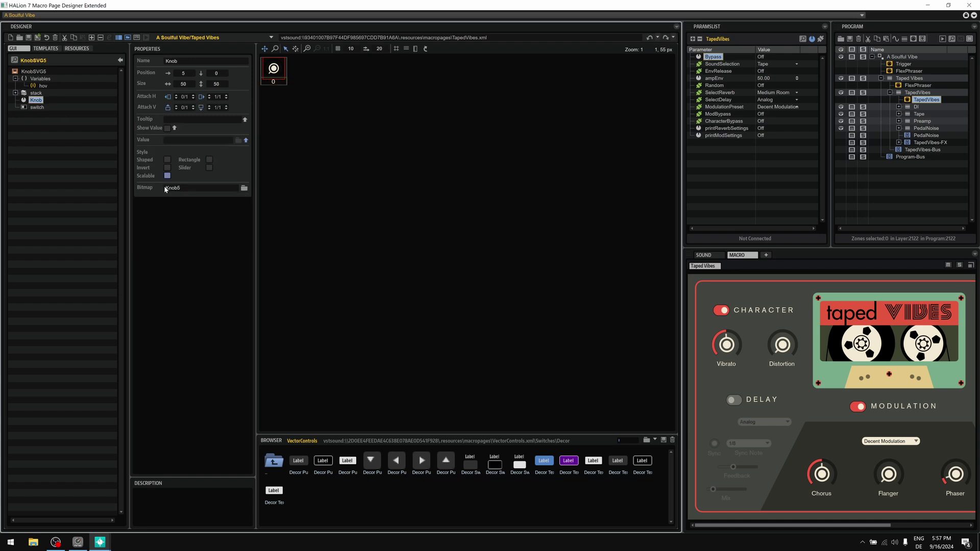
# Show the Knob5 resource under VectorControls > Knobs, widen Properties, and browse up to Switches.
pyautogui.click(84, 49)
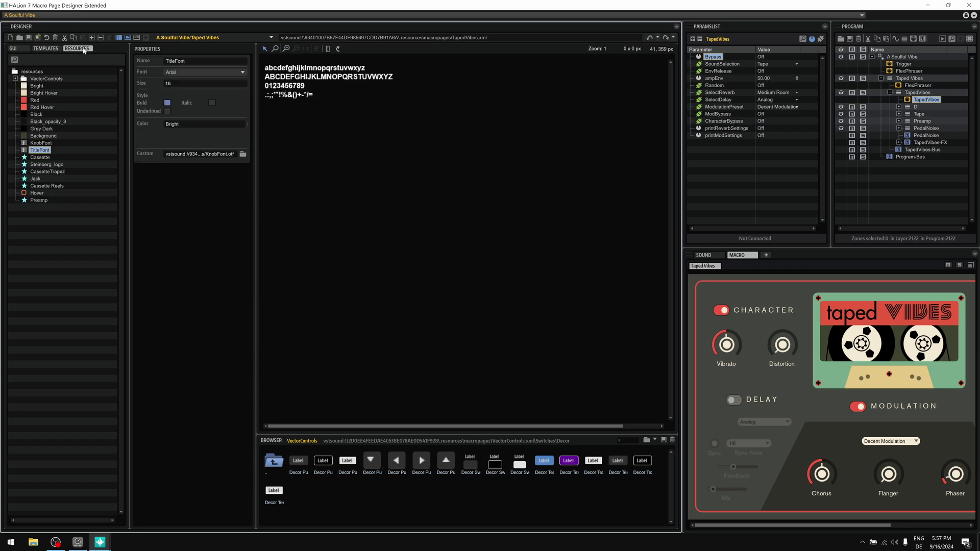
pyautogui.click(15, 79)
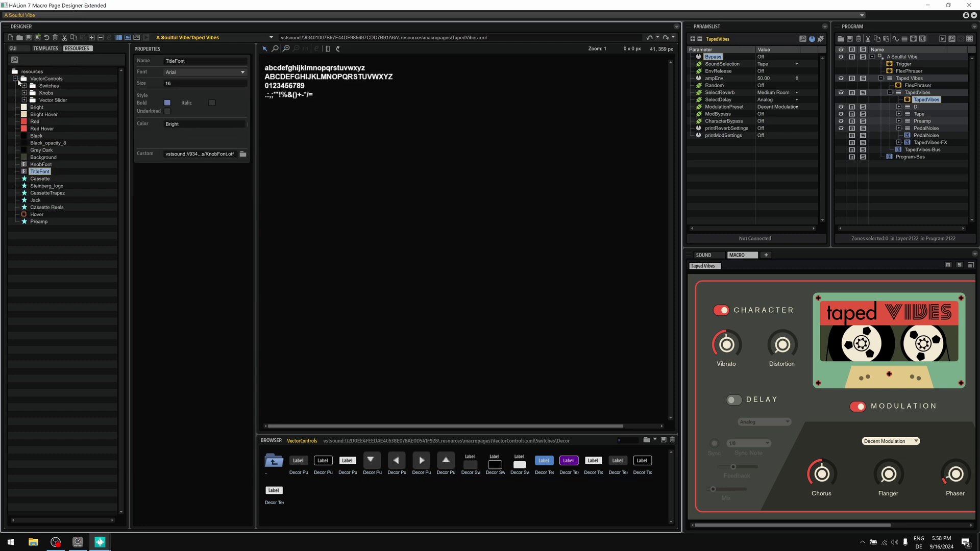
pyautogui.click(24, 93)
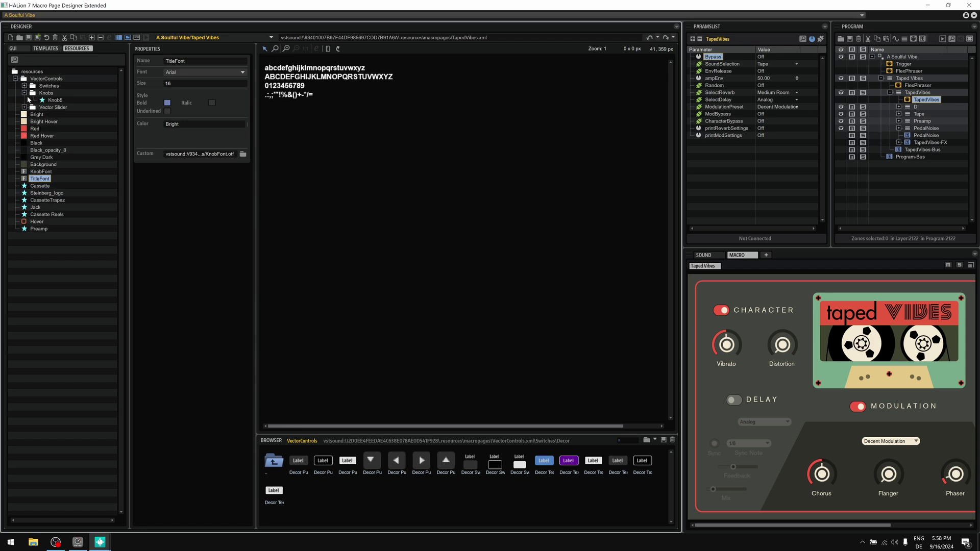
pyautogui.click(43, 100)
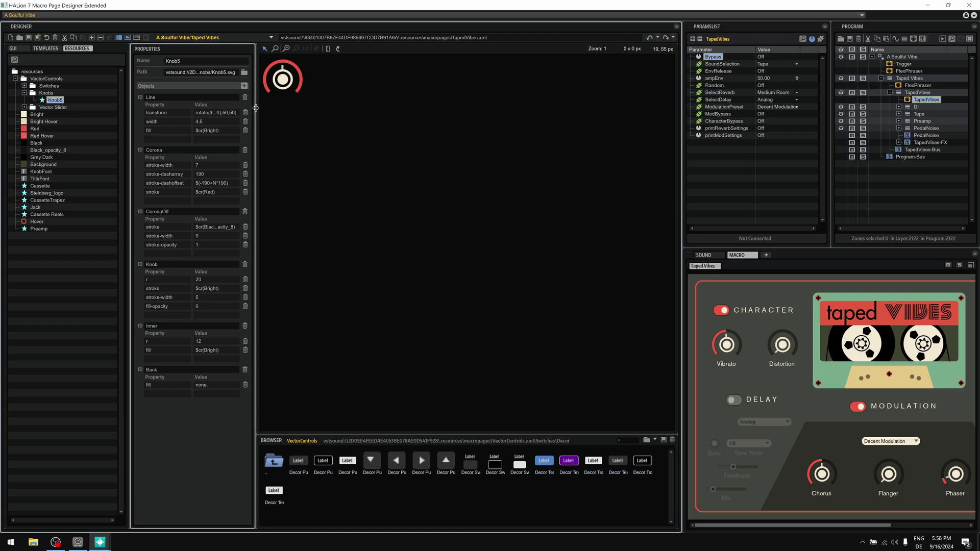
pyautogui.moveTo(255, 110); pyautogui.dragTo(287, 110)
pyautogui.doubleClick(308, 468)
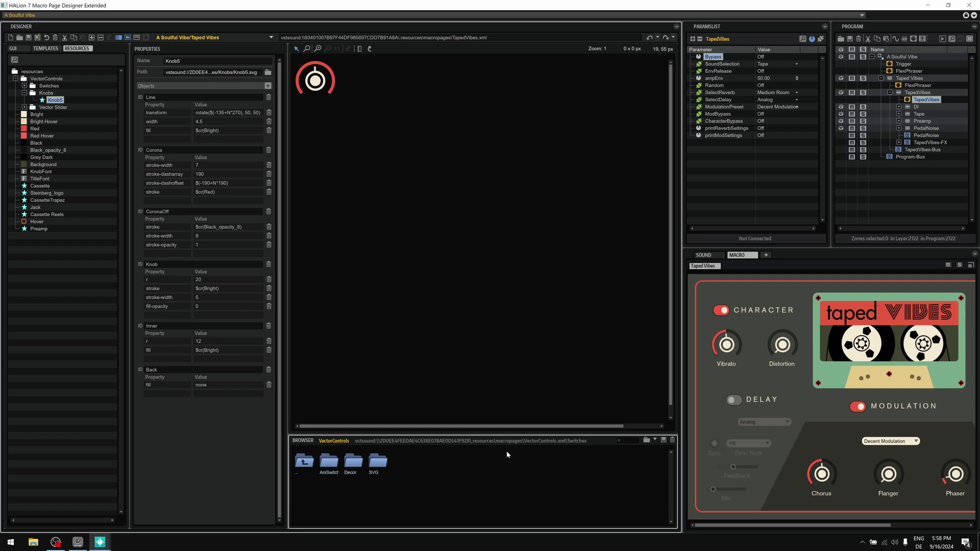
# Browse from the SVG switches folder to the VectorControls Knobs folder and enlarge the Browser.
pyautogui.doubleClick(379, 460)
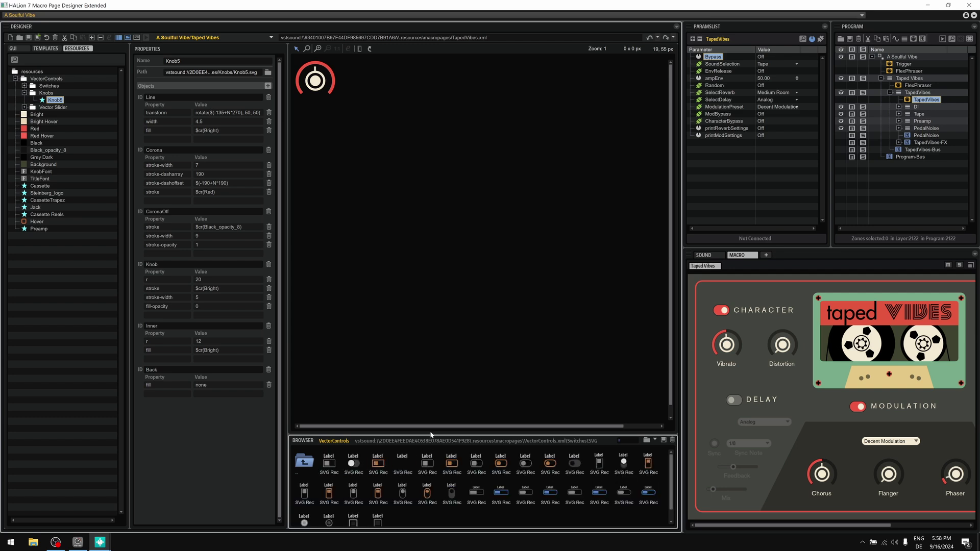
pyautogui.doubleClick(303, 464)
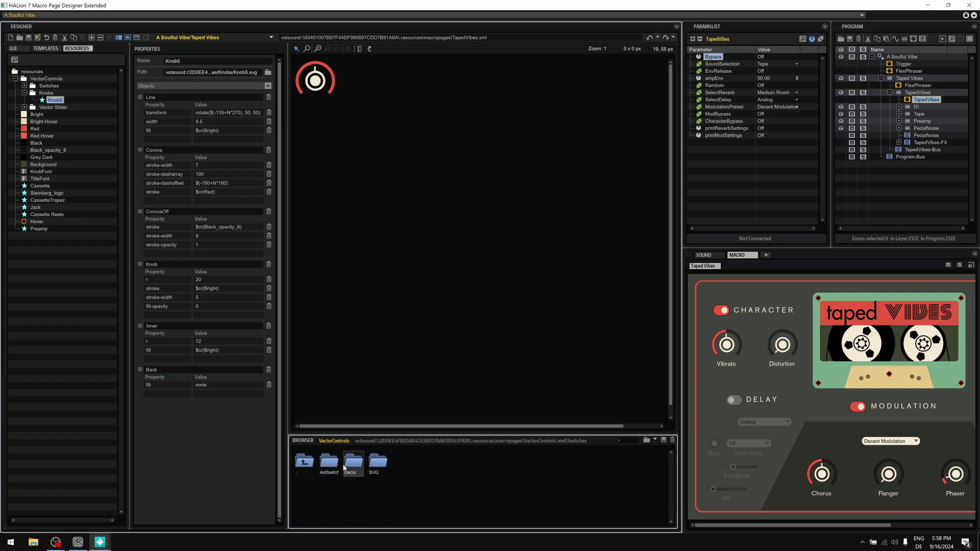
pyautogui.doubleClick(303, 463)
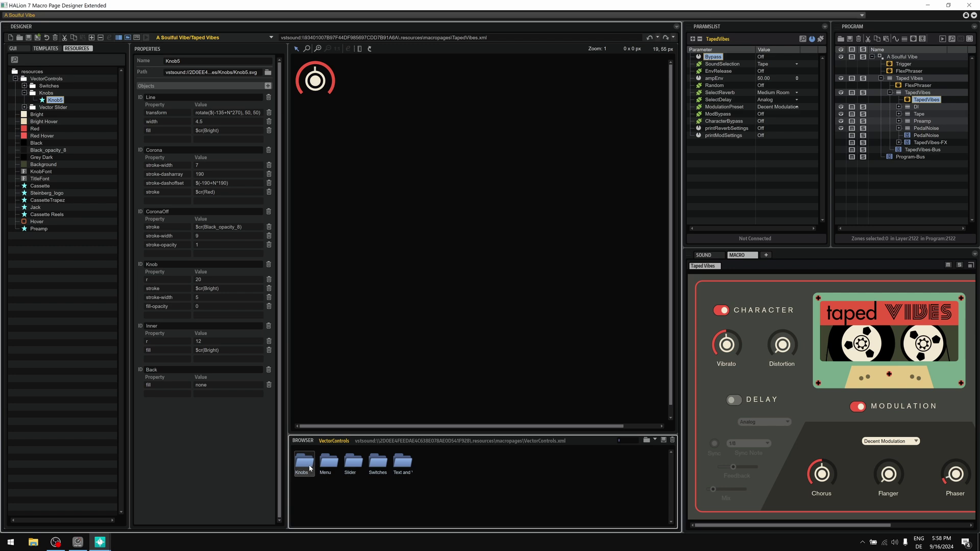
pyautogui.doubleClick(307, 467)
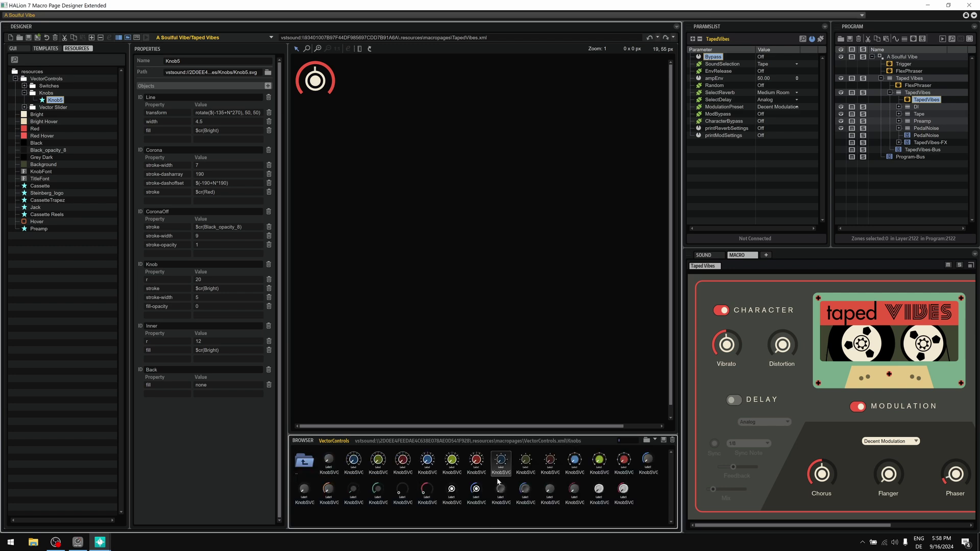
pyautogui.moveTo(521, 433); pyautogui.dragTo(521, 364)
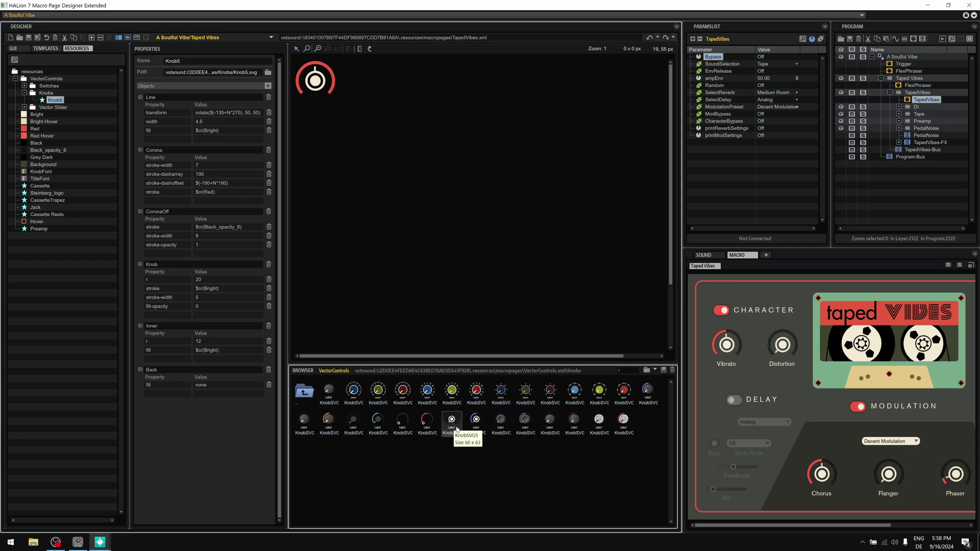
# Drop a KnobSVG5 copy onto the macro page and turn it up in the preview.
pyautogui.moveTo(461, 423); pyautogui.dragTo(320, 170)
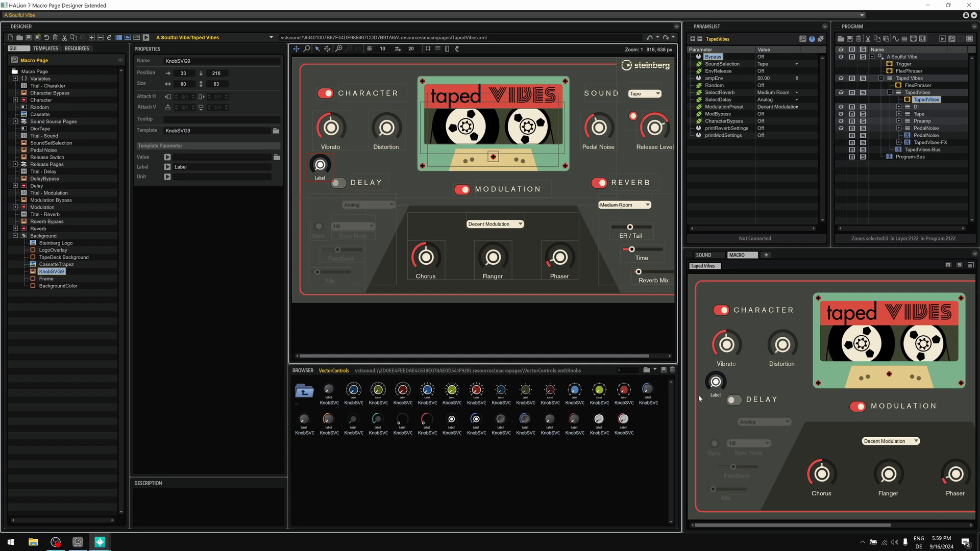
pyautogui.moveTo(717, 382); pyautogui.dragTo(721, 353)
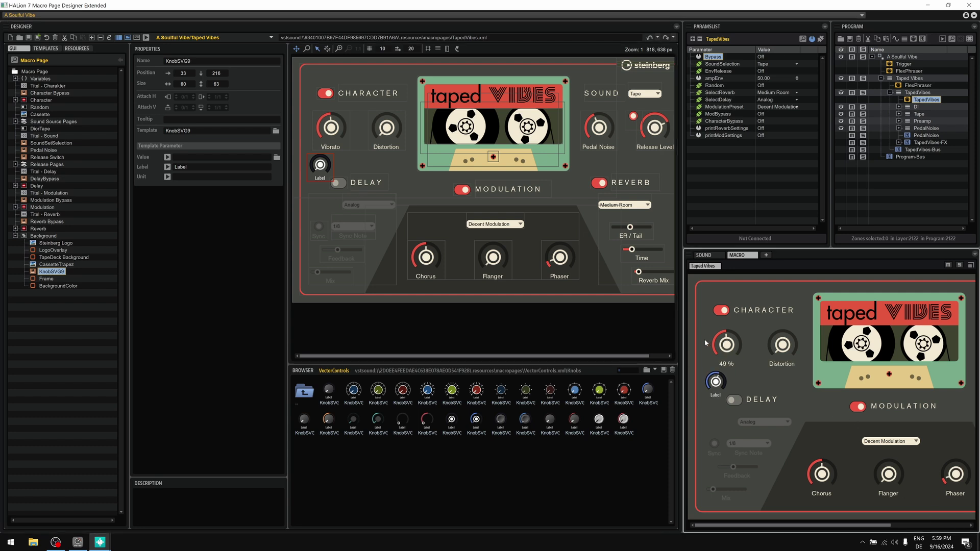
pyautogui.moveTo(738, 341)
pyautogui.moveTo(715, 384); pyautogui.dragTo(715, 374)
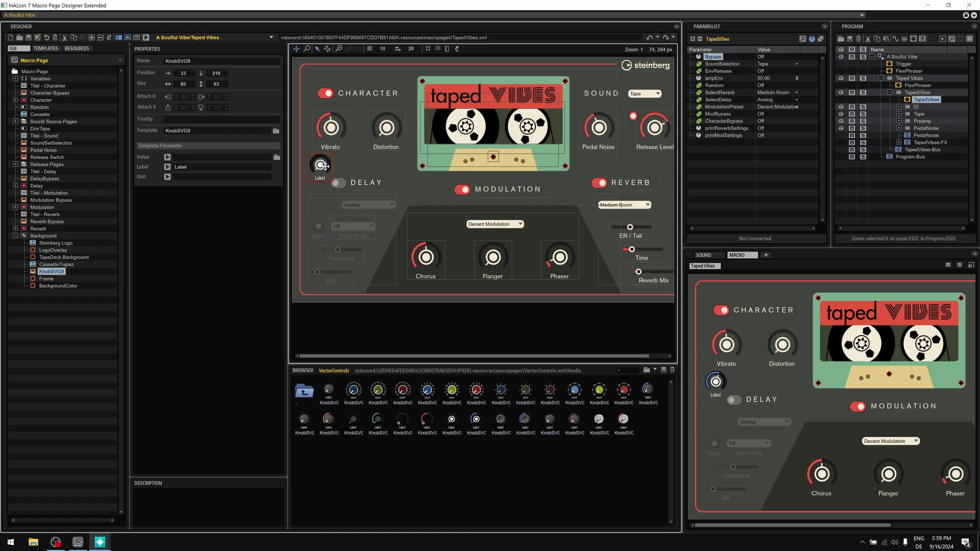
# Delete the test knob and duplicate Knob9 resource, then check Corona's $cr(Red) stroke colour.
pyautogui.press('Delete')
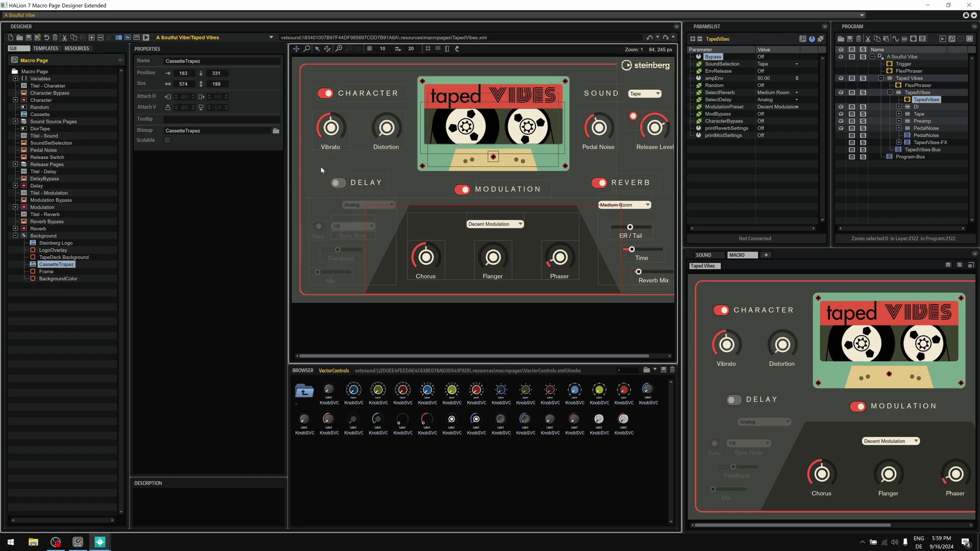
pyautogui.click(82, 49)
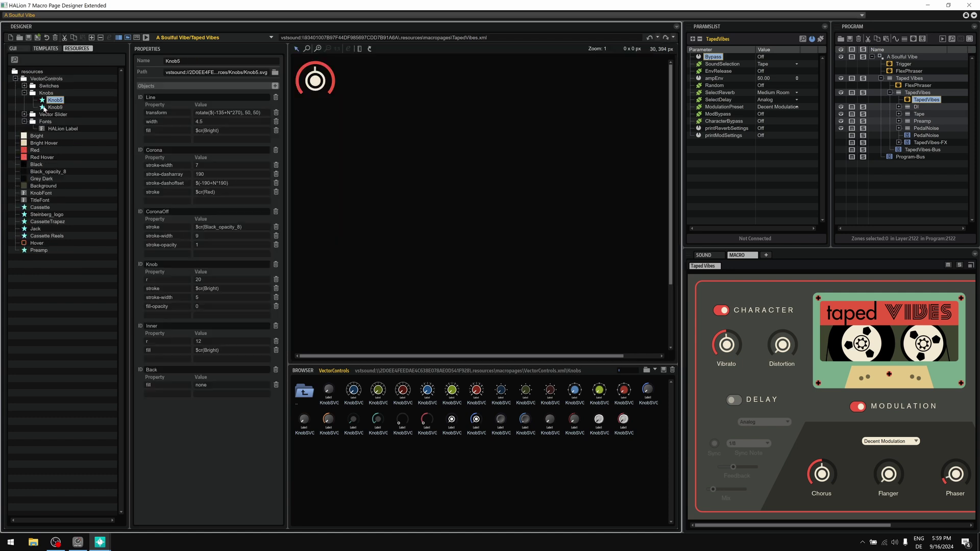
pyautogui.click(49, 108)
pyautogui.press('Delete')
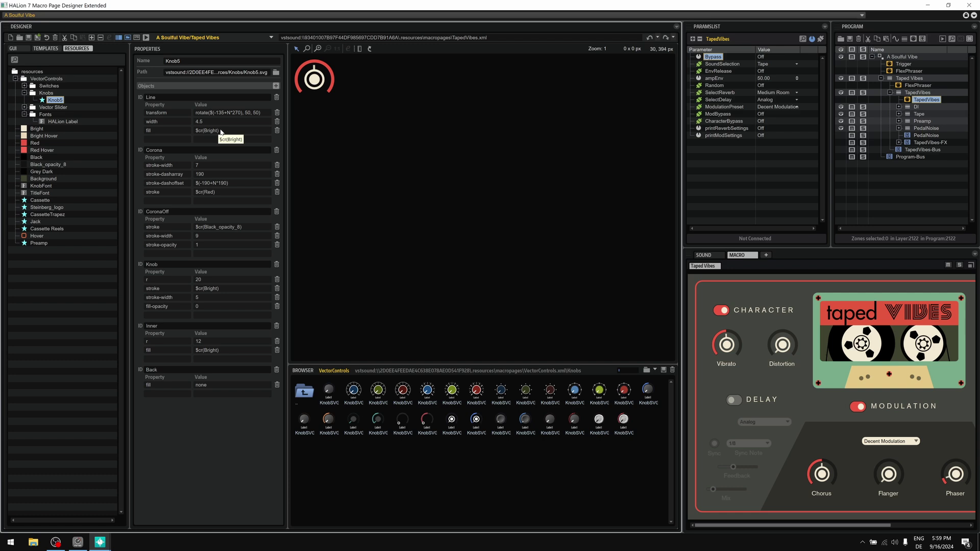
pyautogui.click(218, 193)
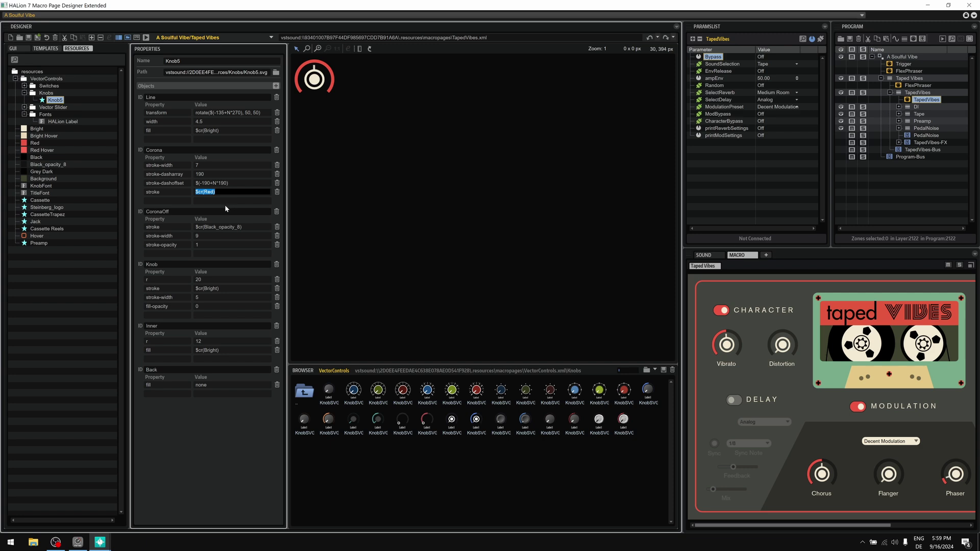
pyautogui.press('Return')
# Try darkening Red to AD1400, revert it to ED5542, and reselect the Knob5 resource.
pyautogui.click(33, 144)
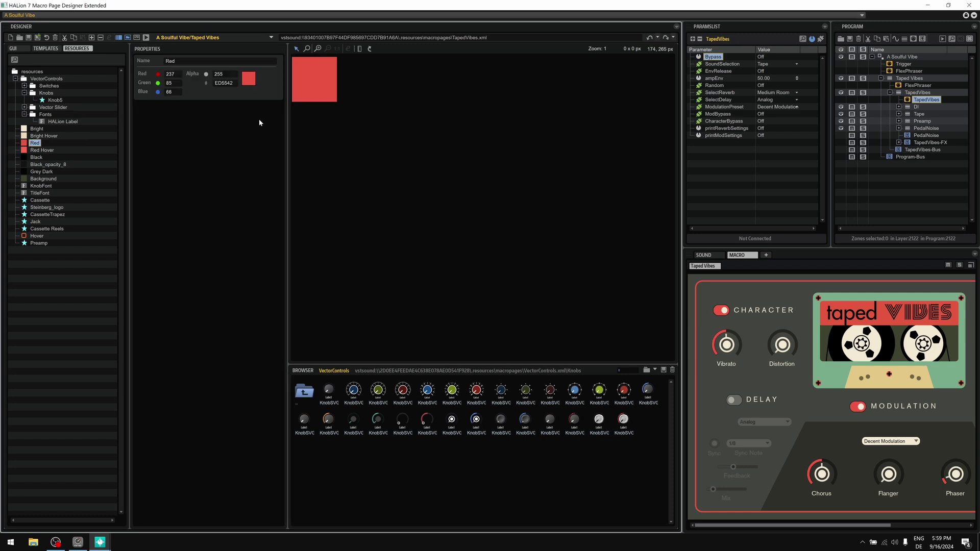
pyautogui.click(249, 77)
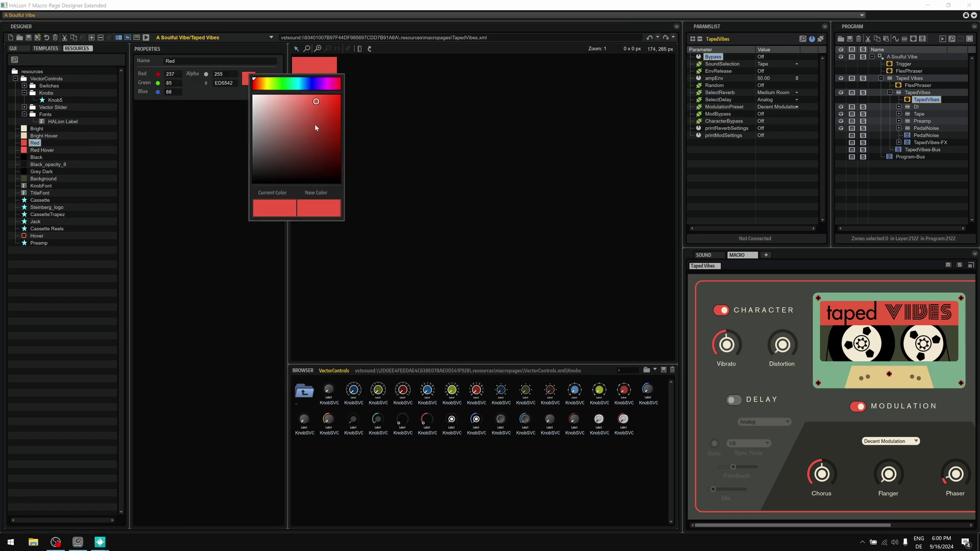
pyautogui.moveTo(316, 126)
pyautogui.mouseDown()
pyautogui.moveTo(302, 129)
pyautogui.moveTo(304, 154)
pyautogui.moveTo(320, 148)
pyautogui.moveTo(340, 169)
pyautogui.moveTo(304, 130)
pyautogui.moveTo(328, 100)
pyautogui.moveTo(351, 112)
pyautogui.moveTo(358, 151)
pyautogui.moveTo(326, 137)
pyautogui.moveTo(302, 143)
pyautogui.moveTo(311, 167)
pyautogui.moveTo(300, 169)
pyautogui.moveTo(317, 138)
pyautogui.moveTo(342, 123)
pyautogui.mouseUp()
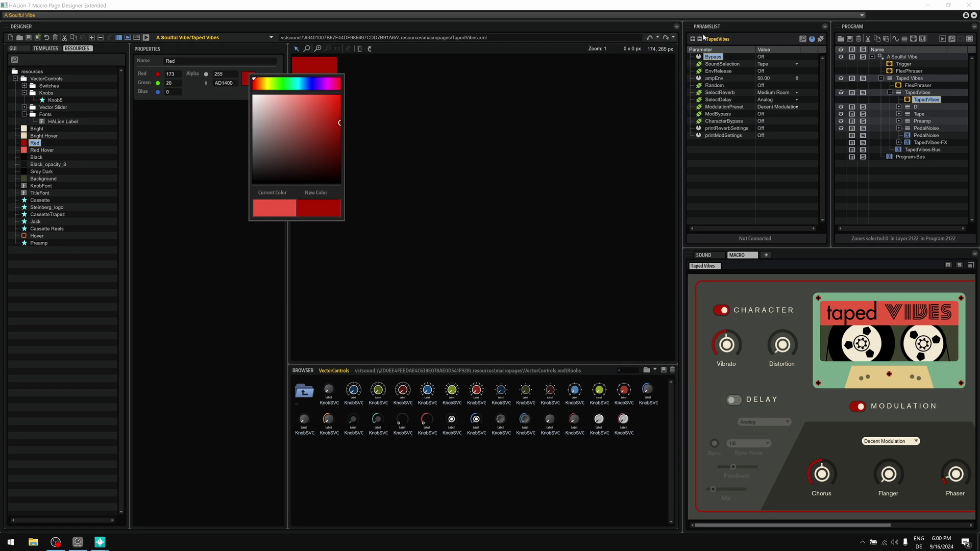
pyautogui.click(650, 39)
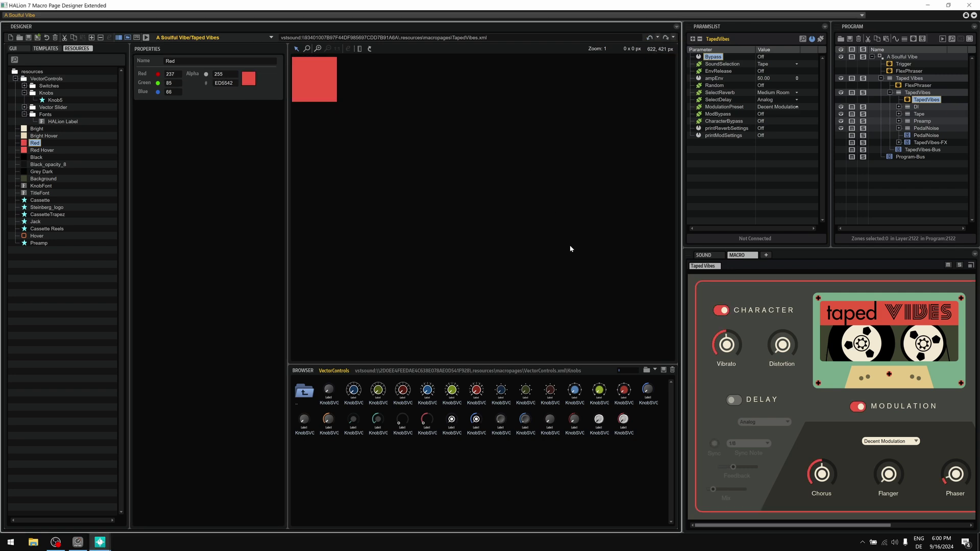
pyautogui.click(57, 100)
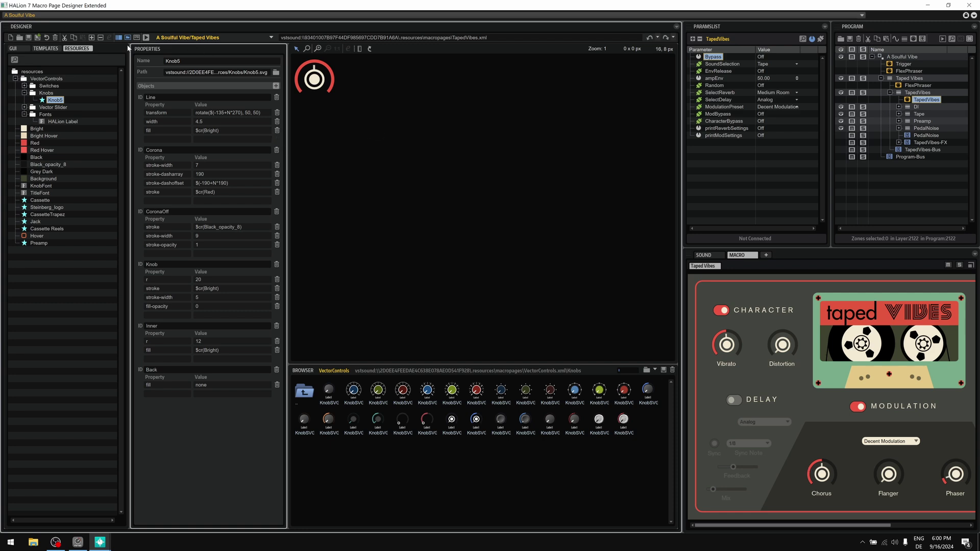
# Show the page layout again and inspect the Character group and Random elements.
pyautogui.click(22, 49)
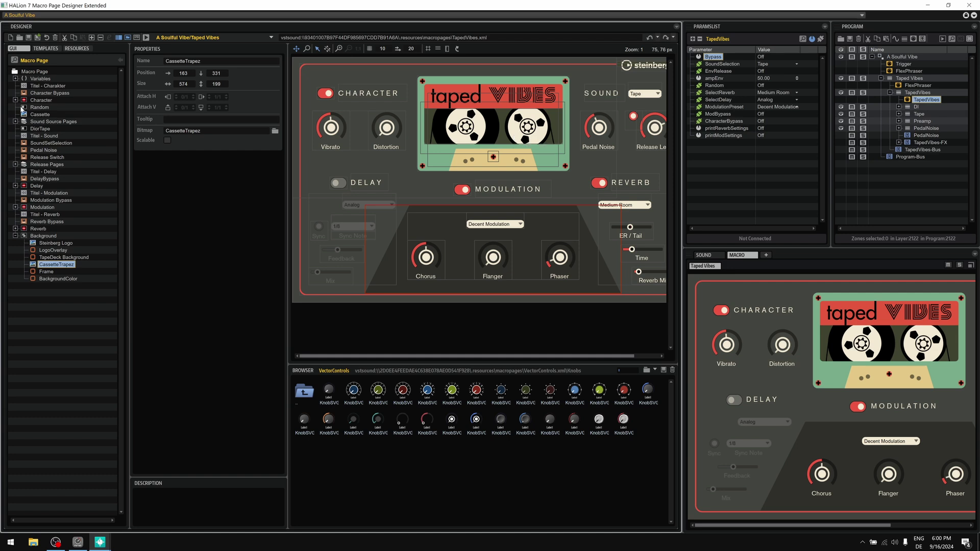
pyautogui.click(37, 101)
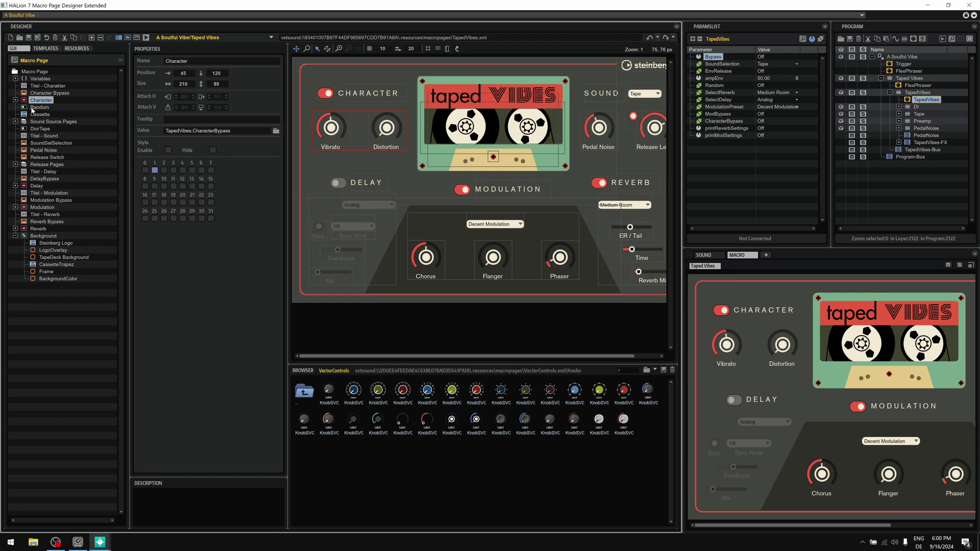
pyautogui.click(39, 108)
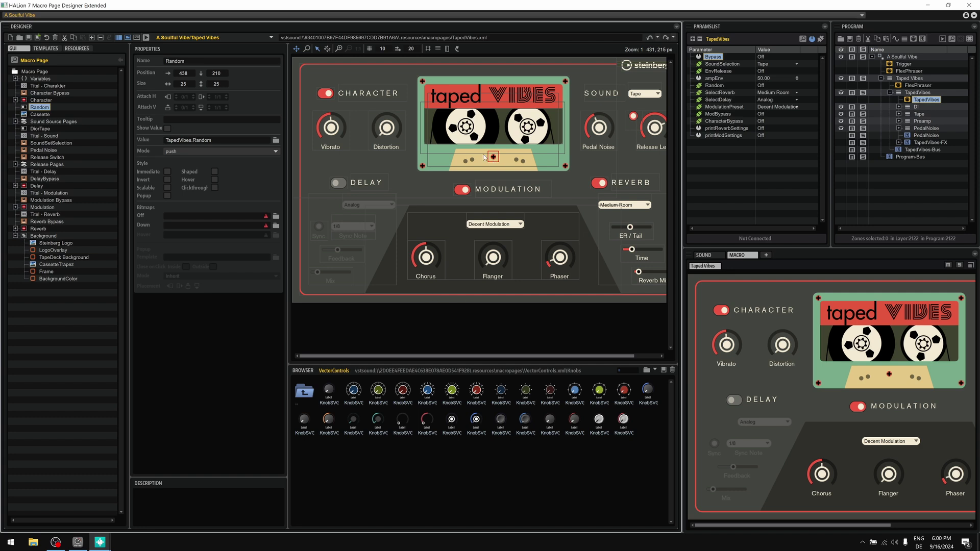
# Randomize the sound (Character off, Small Spring reverb, Way Too Fast) and select the Cassette element.
pyautogui.click(890, 377)
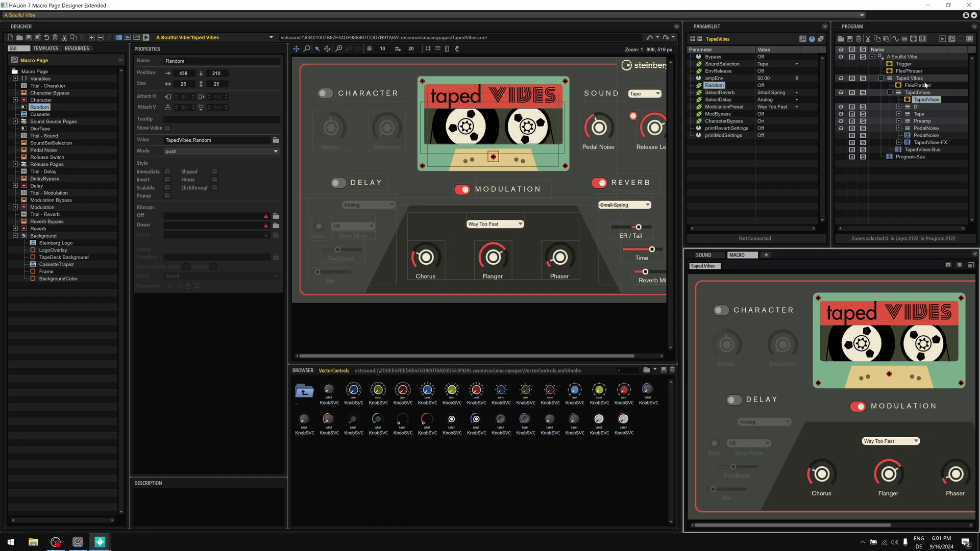
pyautogui.click(909, 102)
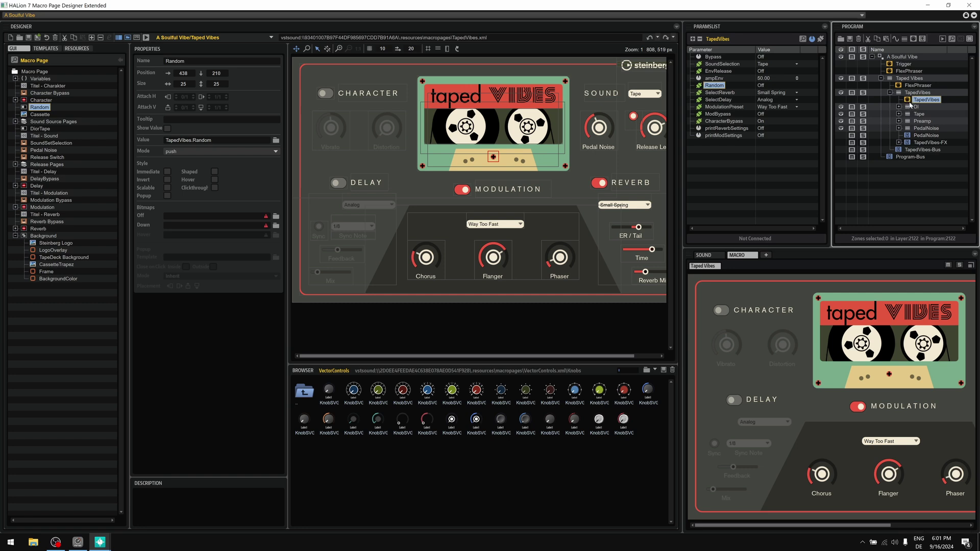
pyautogui.click(704, 85)
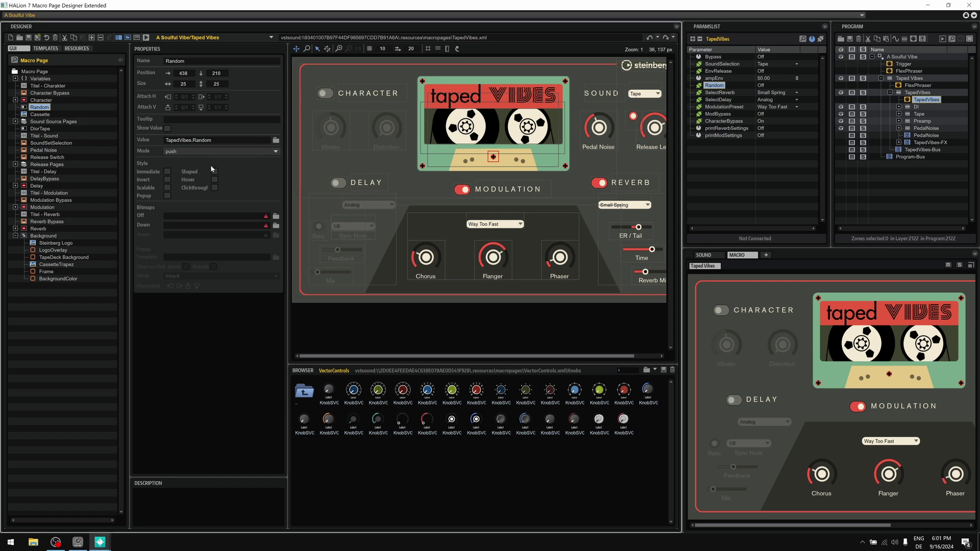
pyautogui.click(40, 115)
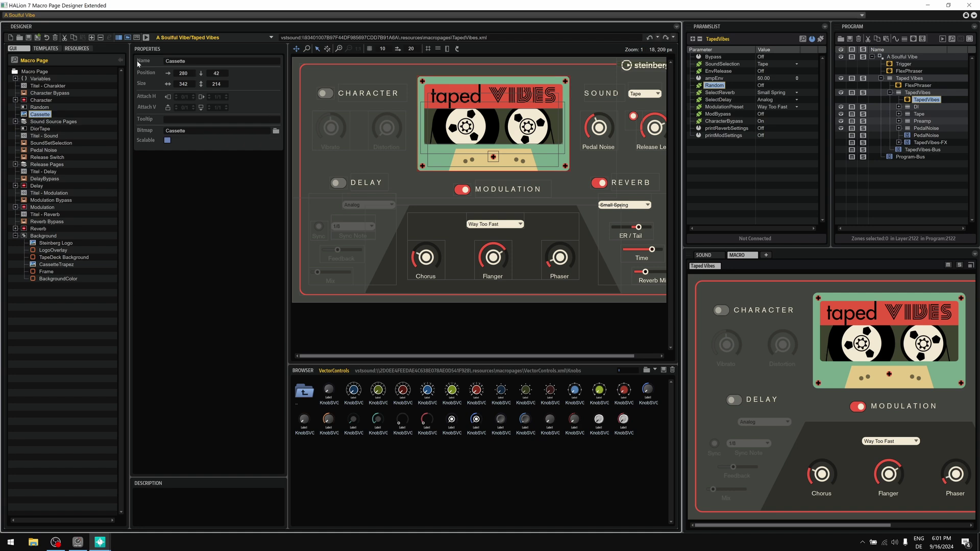
# View the bare Cassette.svg artwork in the macro page's resources.
pyautogui.click(71, 49)
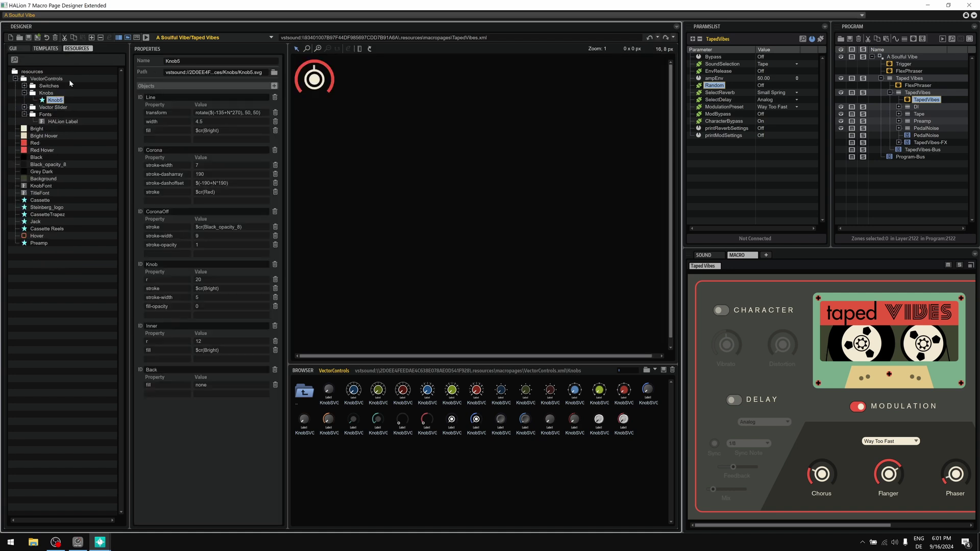
pyautogui.click(48, 203)
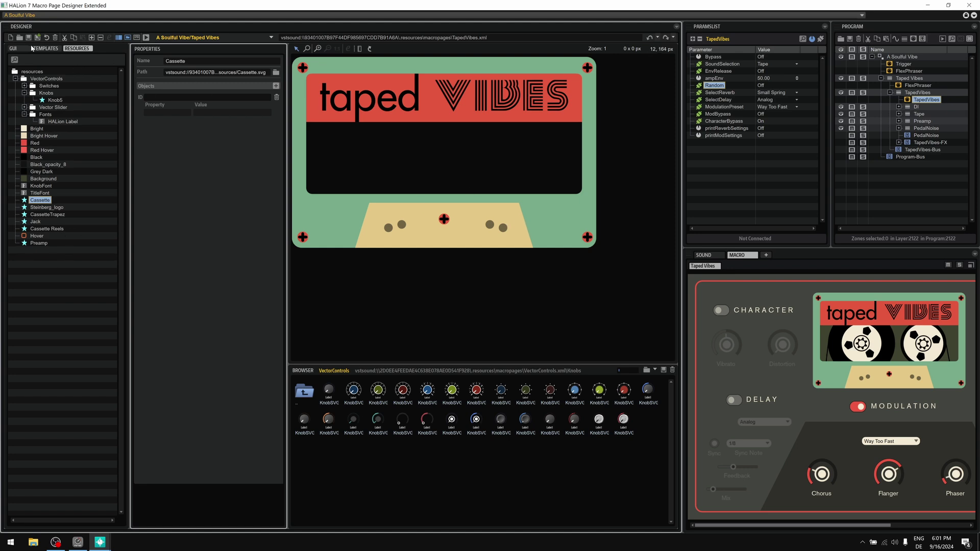
# Expand Sound Source Pages and browse its DI - Jack and Preamp pages.
pyautogui.click(13, 48)
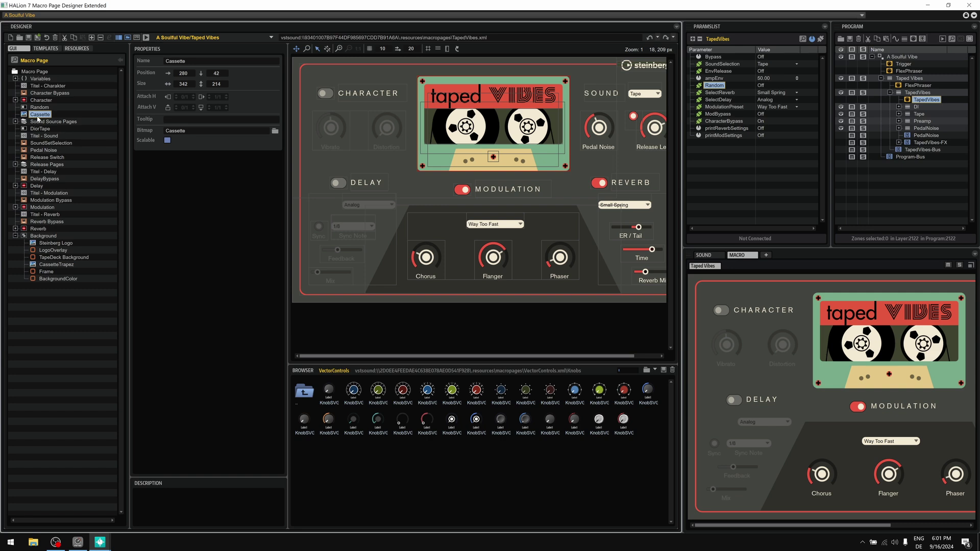
pyautogui.doubleClick(42, 123)
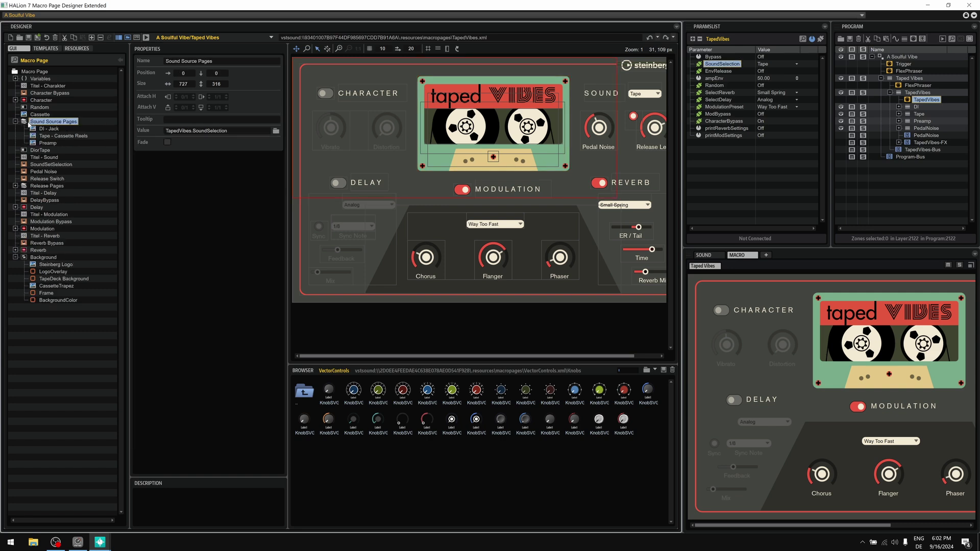
pyautogui.click(50, 129)
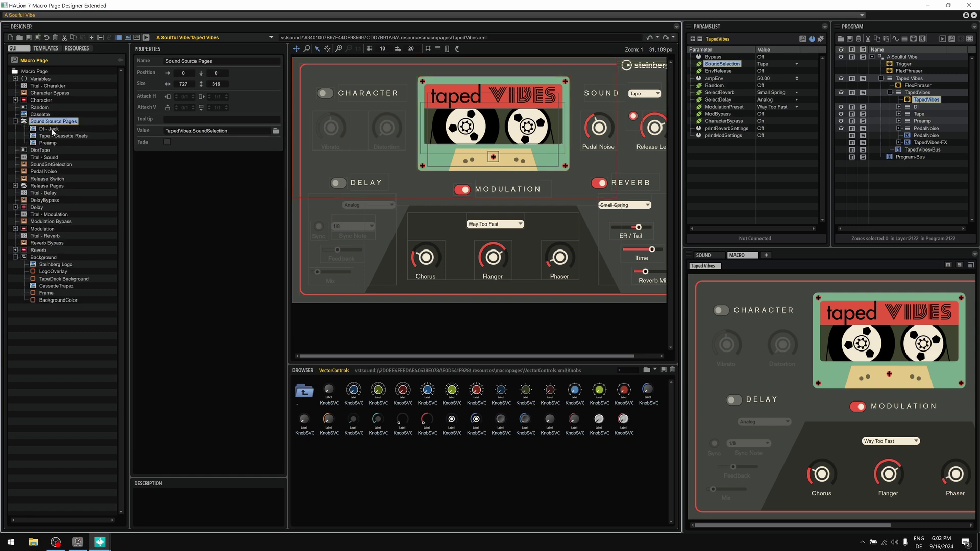
pyautogui.click(53, 137)
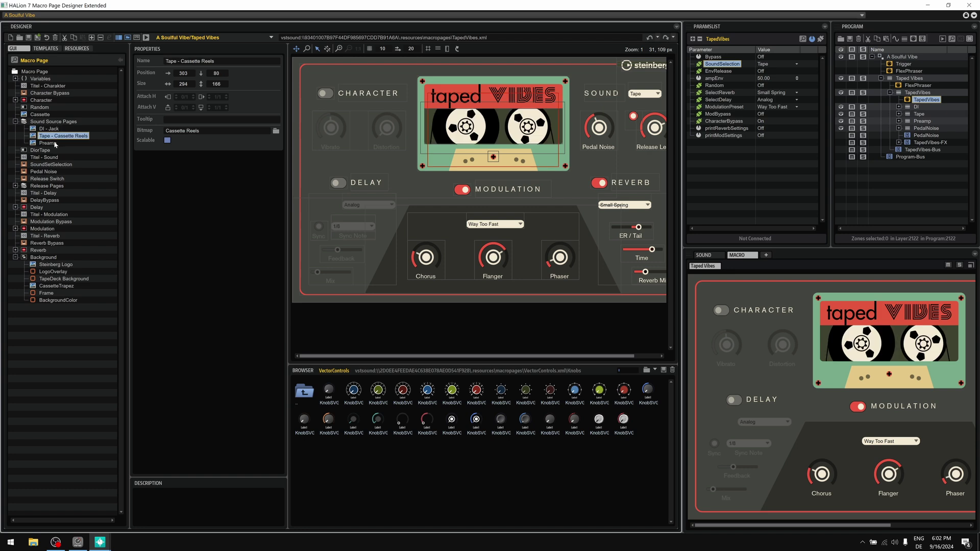
pyautogui.click(54, 143)
pyautogui.click(51, 130)
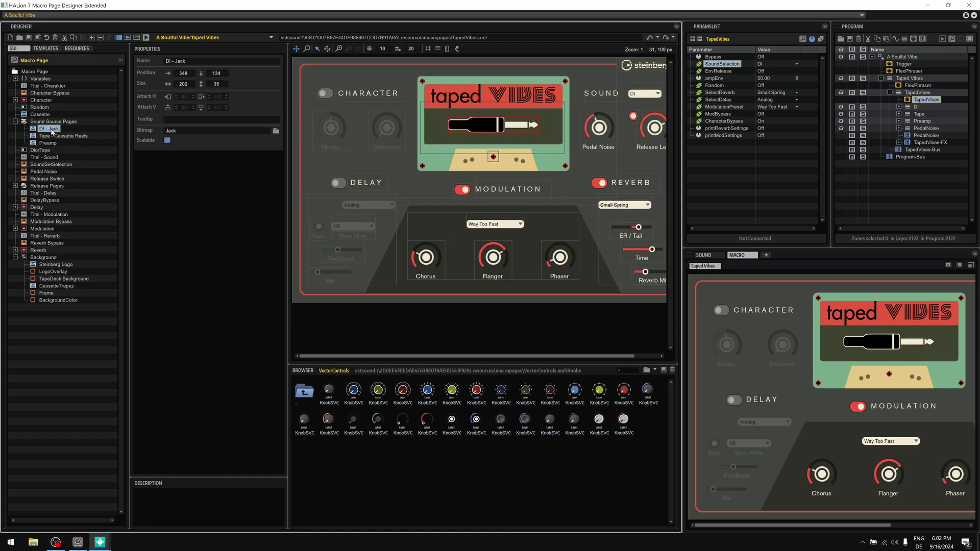
pyautogui.click(53, 123)
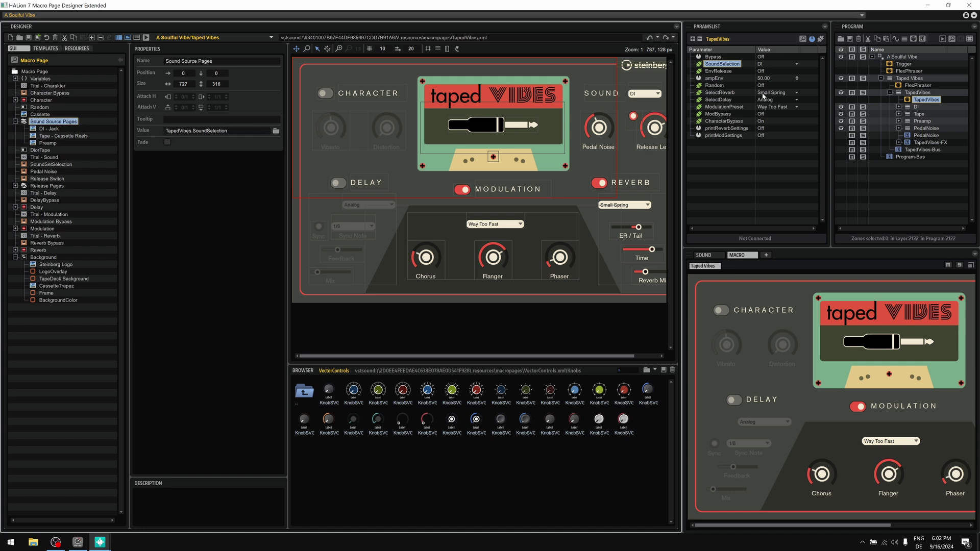
# Set SoundSelection to Tape so the cassette shows reels, then select the sound menu.
pyautogui.click(771, 65)
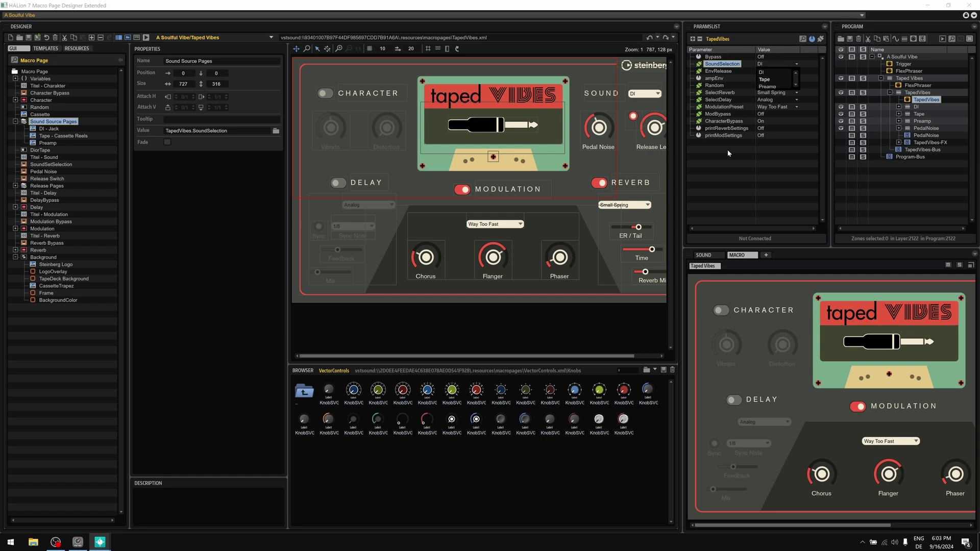
pyautogui.click(785, 164)
pyautogui.click(772, 65)
pyautogui.click(768, 78)
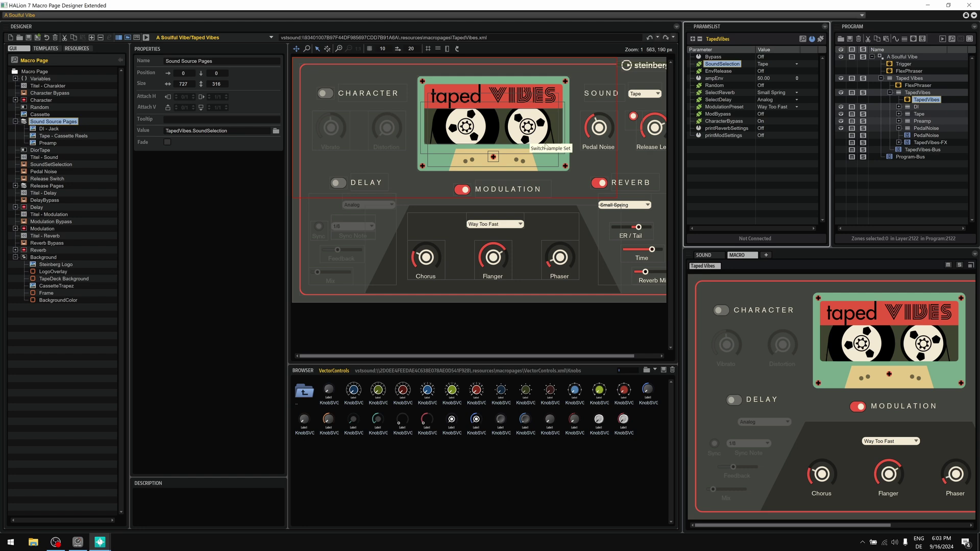
pyautogui.click(659, 88)
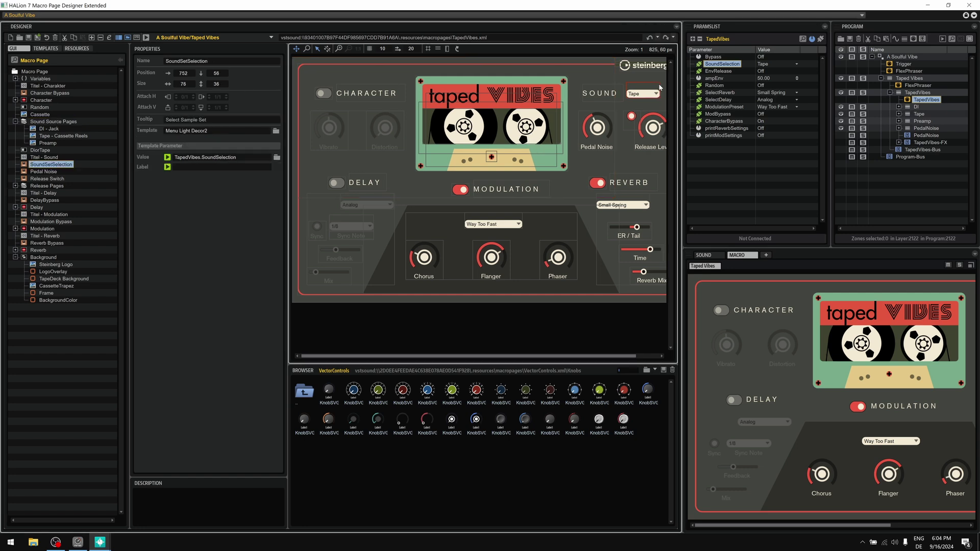
# Select the DiorTape switch and cycle the cassette through Preamp and DI back to Tape.
pyautogui.click(41, 151)
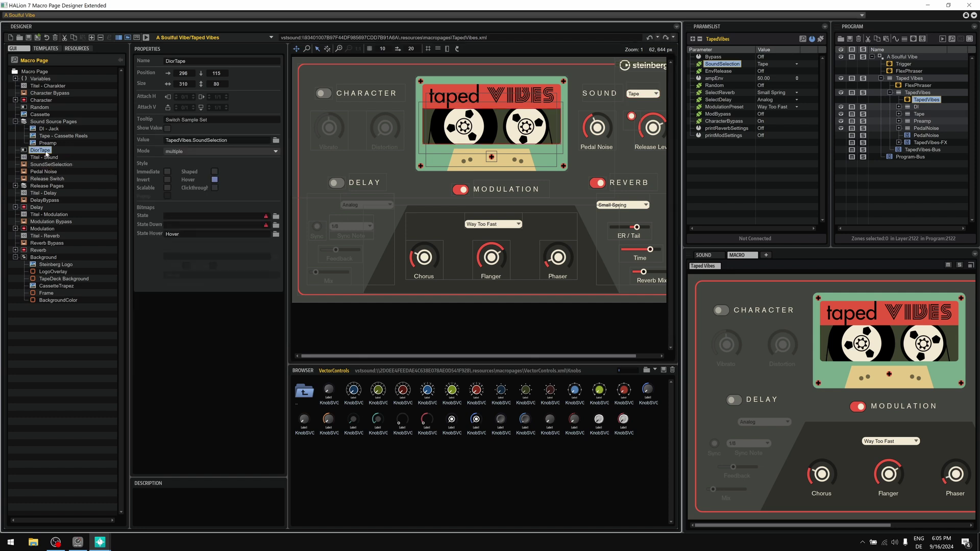
pyautogui.click(864, 351)
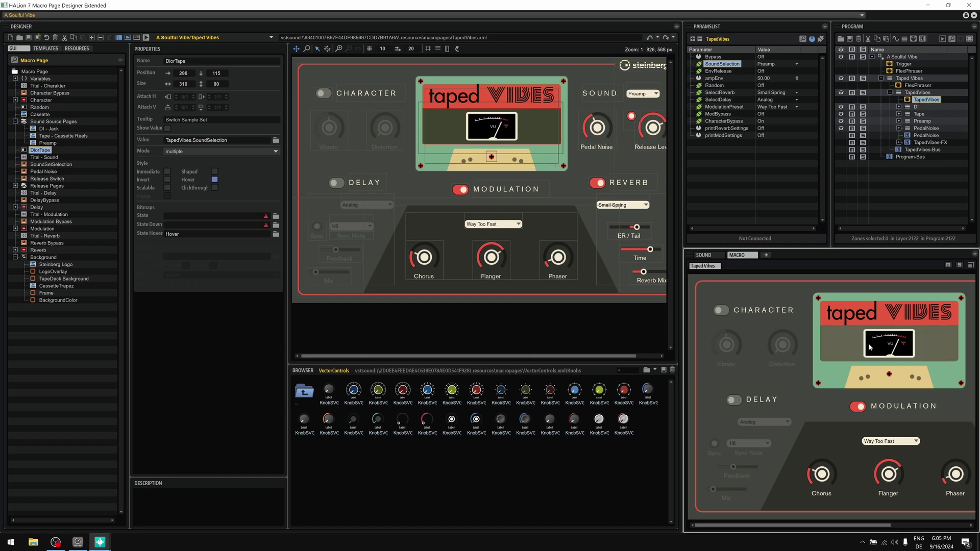
pyautogui.click(870, 348)
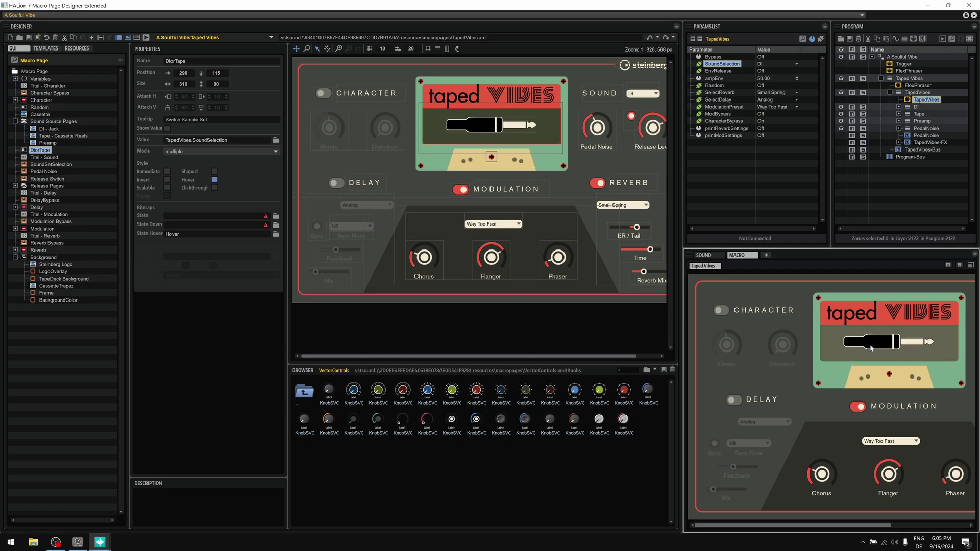
pyautogui.click(872, 349)
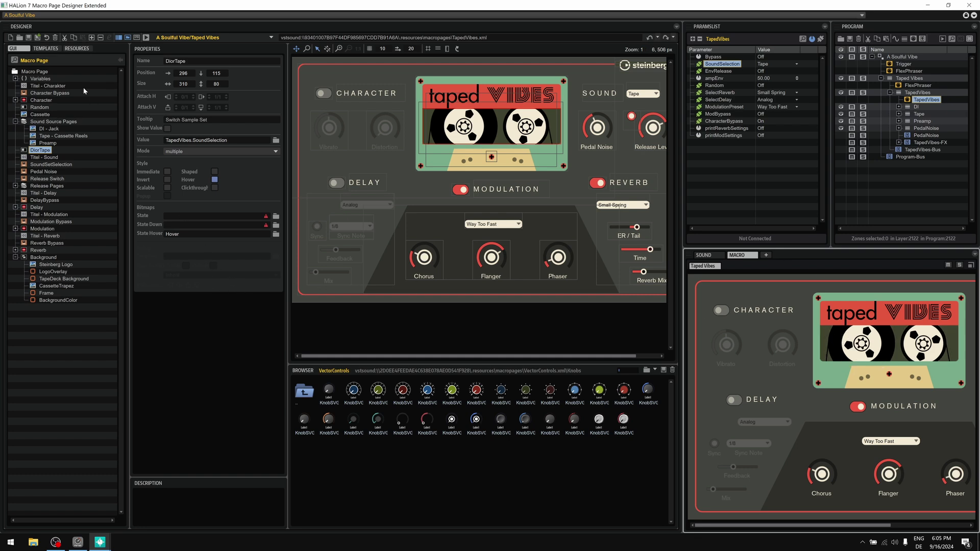
# Inspect the Hover resource: a 310 × 80 rectangle filled F4EAD4 at opacity 50.
pyautogui.click(77, 48)
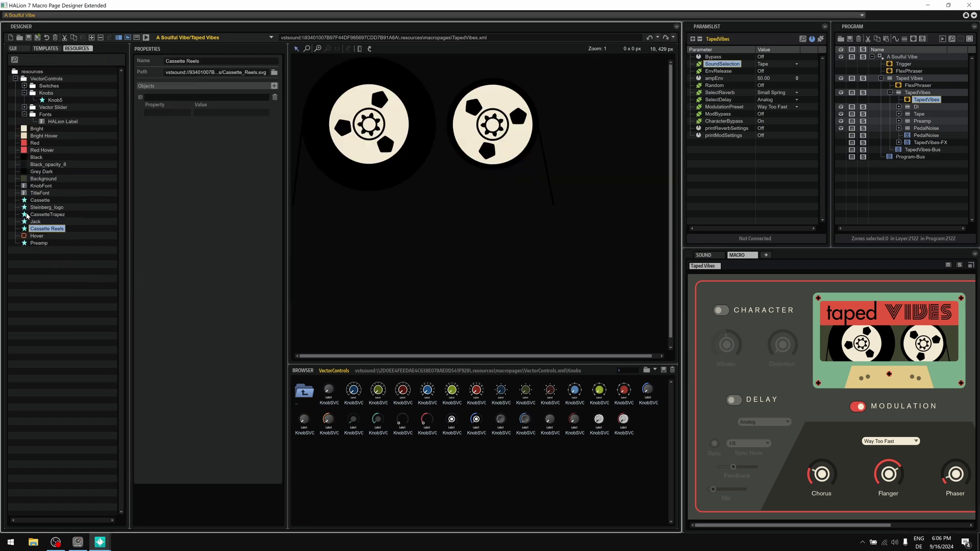
pyautogui.click(37, 236)
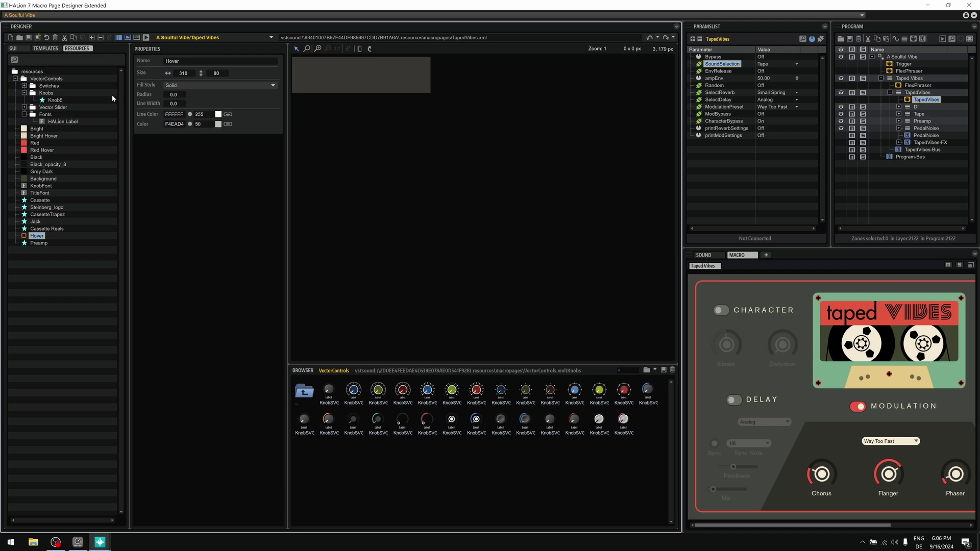
# Back in the layout, inspect the SoundSetSelection menu and DiorTape switch, keeping Tape selected.
pyautogui.click(13, 49)
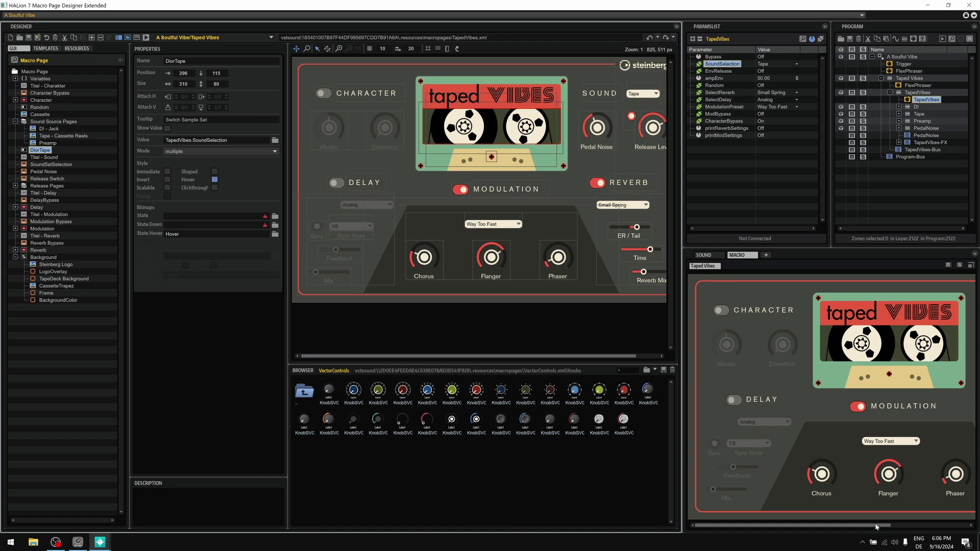
pyautogui.moveTo(876, 525); pyautogui.dragTo(954, 525)
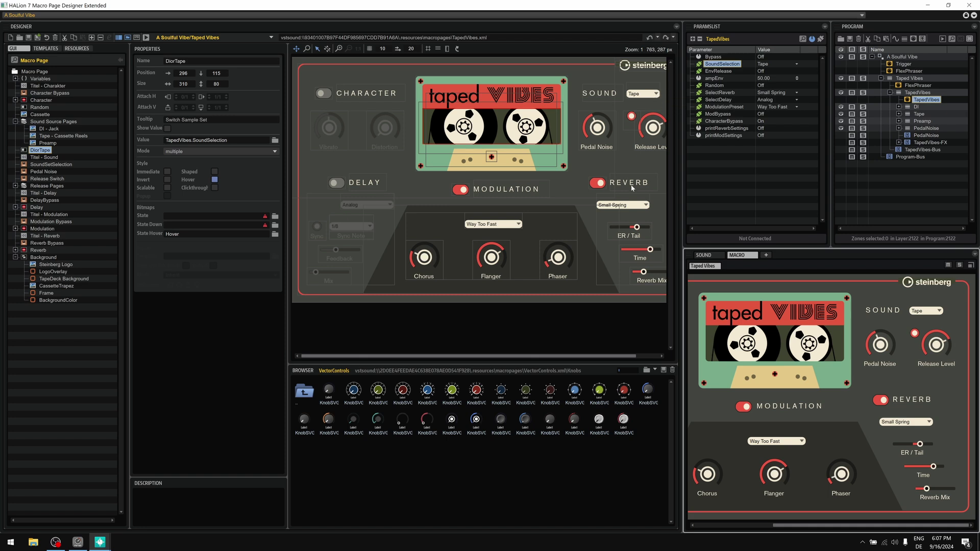
pyautogui.click(635, 94)
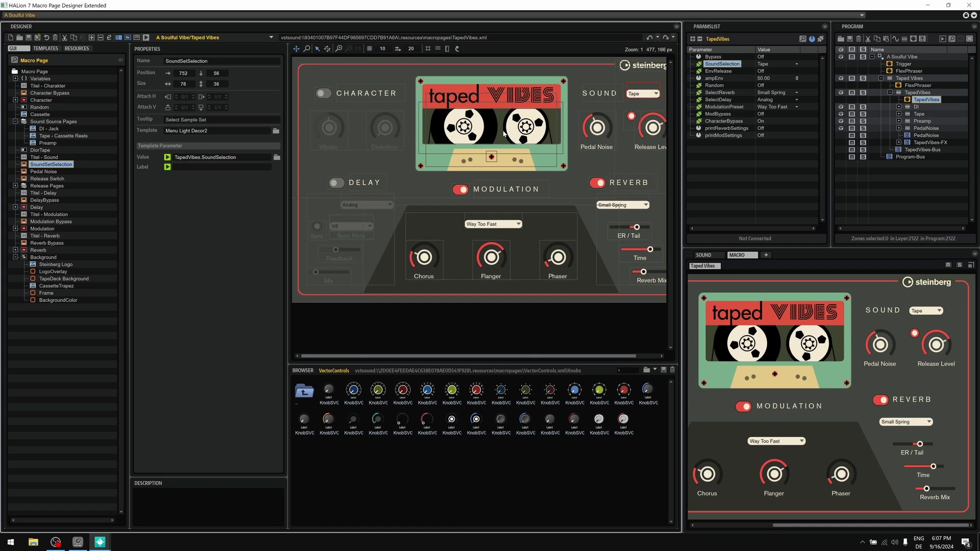
pyautogui.click(60, 151)
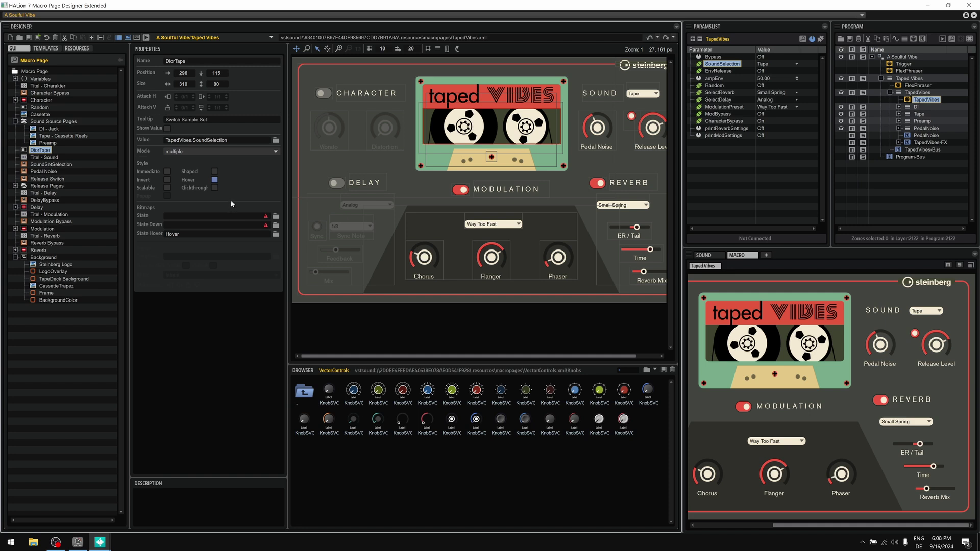
pyautogui.click(652, 93)
pyautogui.click(778, 65)
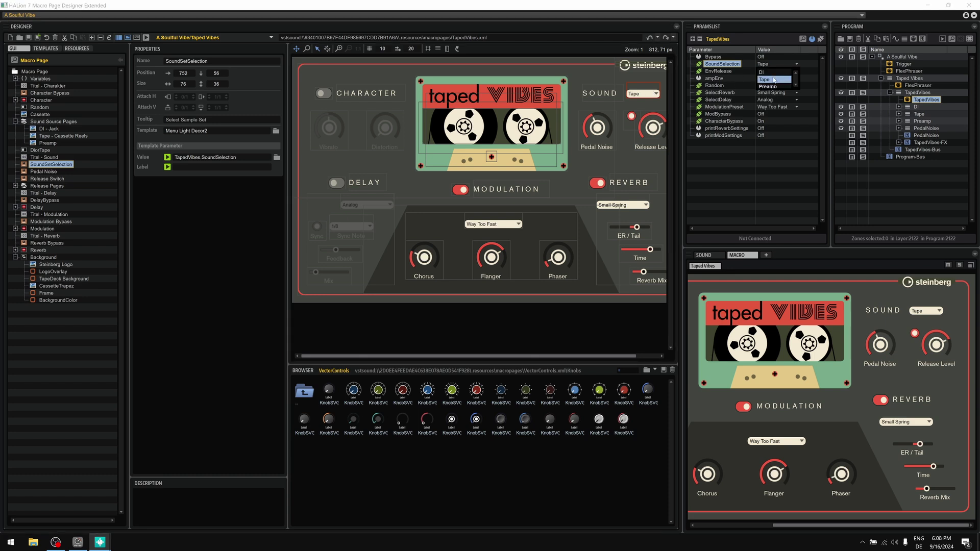
pyautogui.click(747, 197)
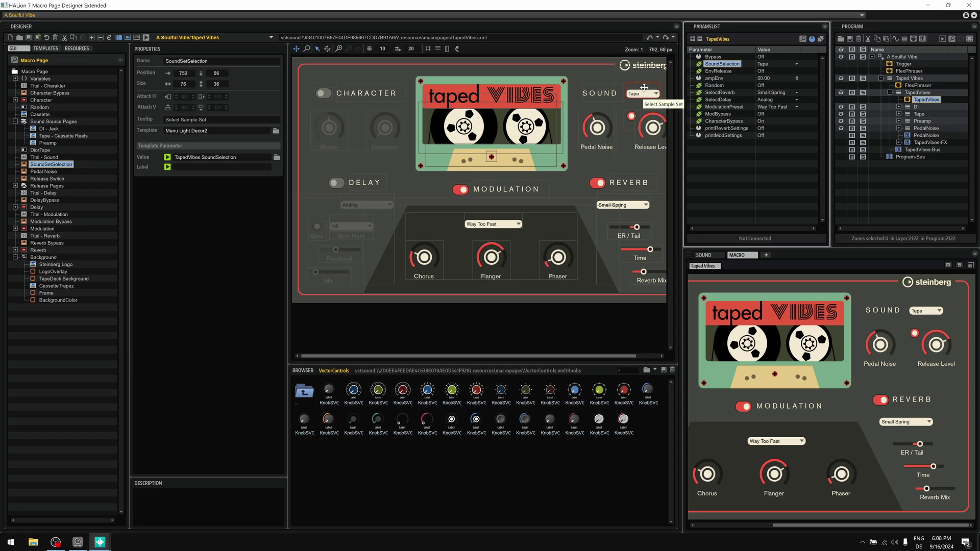
# Select Pedal Noise and switch the release knob to Rel Length.
pyautogui.press('Down')
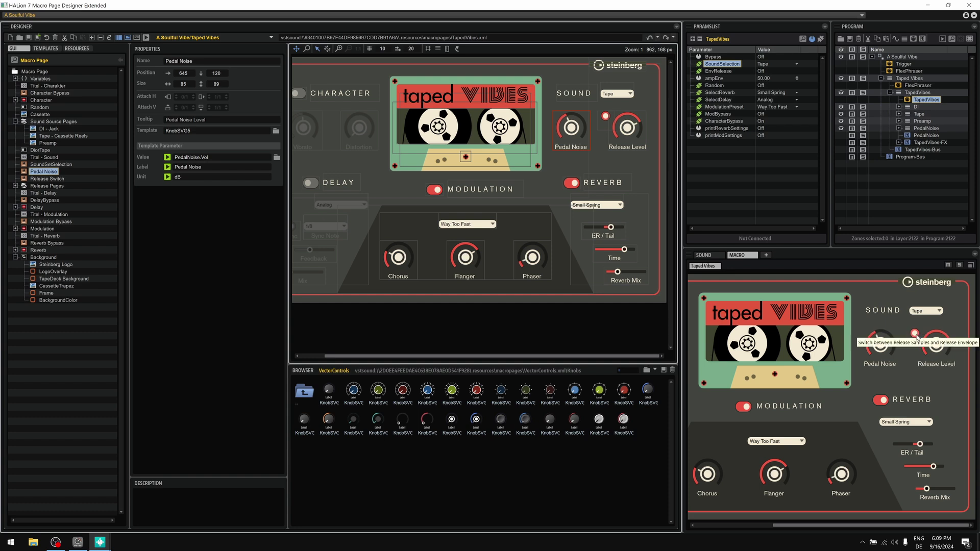
pyautogui.moveTo(928, 350)
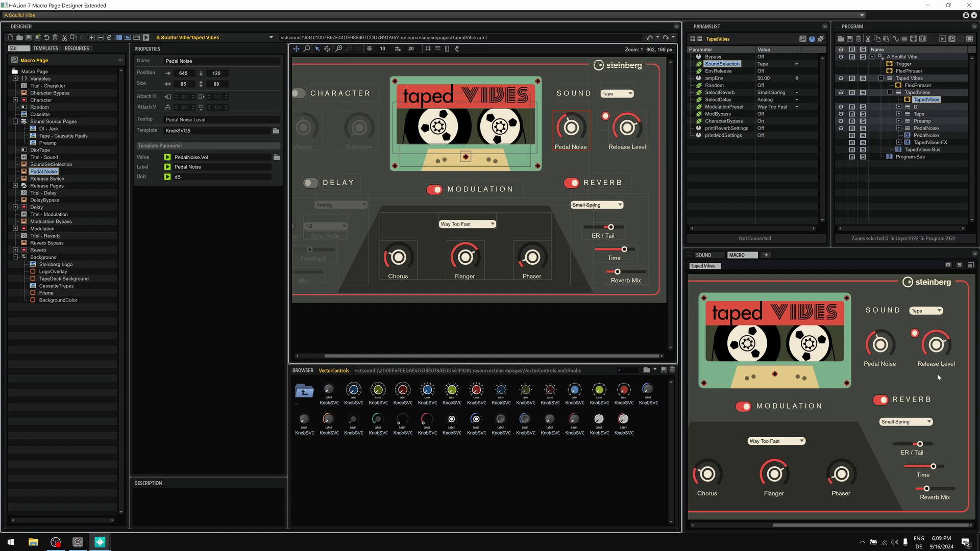
pyautogui.click(915, 333)
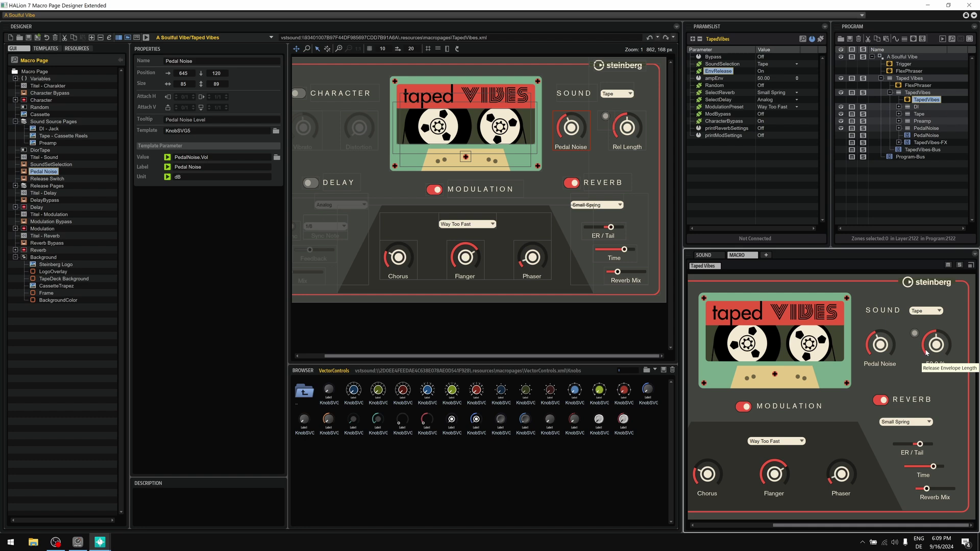
# Expand Release Pages, check its TapedVibes.EnvRelease path, and leave the knob on Release Level.
pyautogui.click(49, 179)
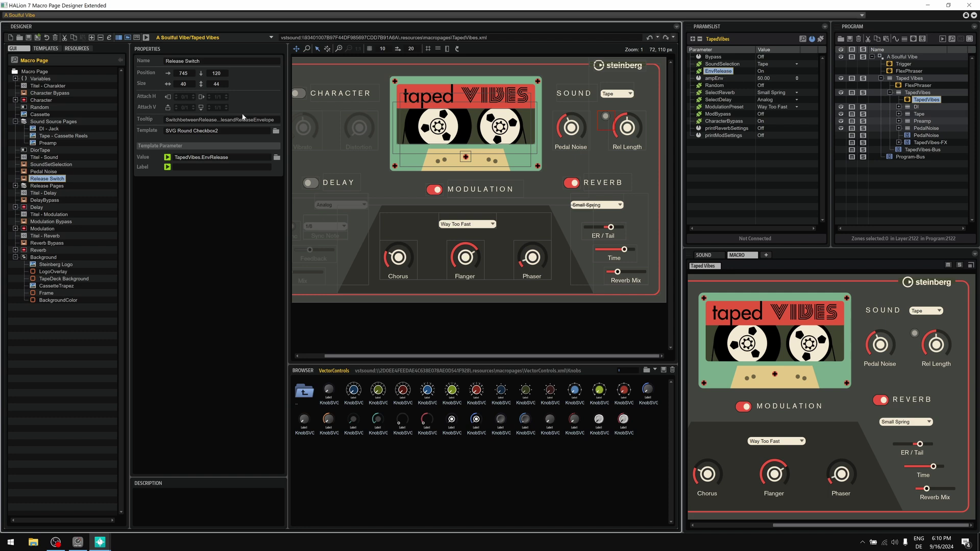
pyautogui.doubleClick(33, 187)
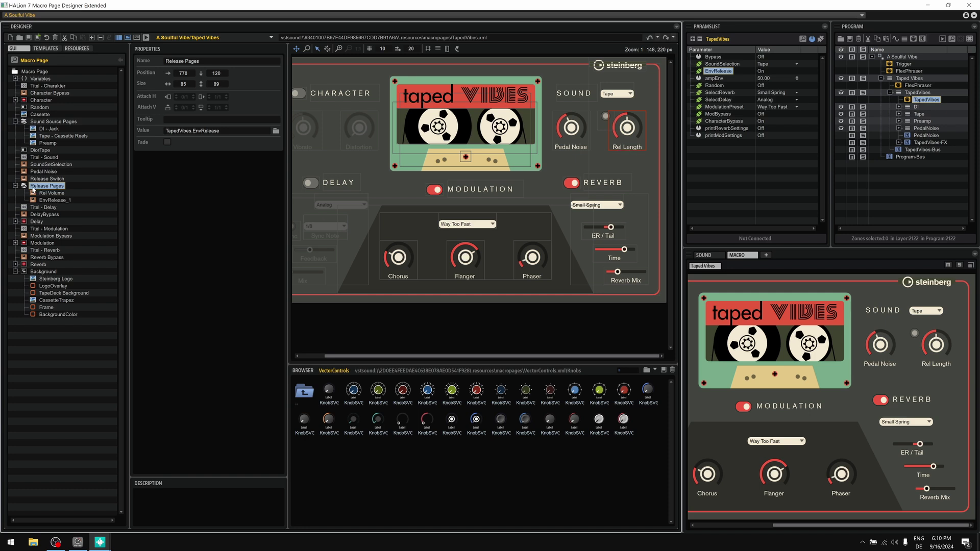
pyautogui.click(223, 132)
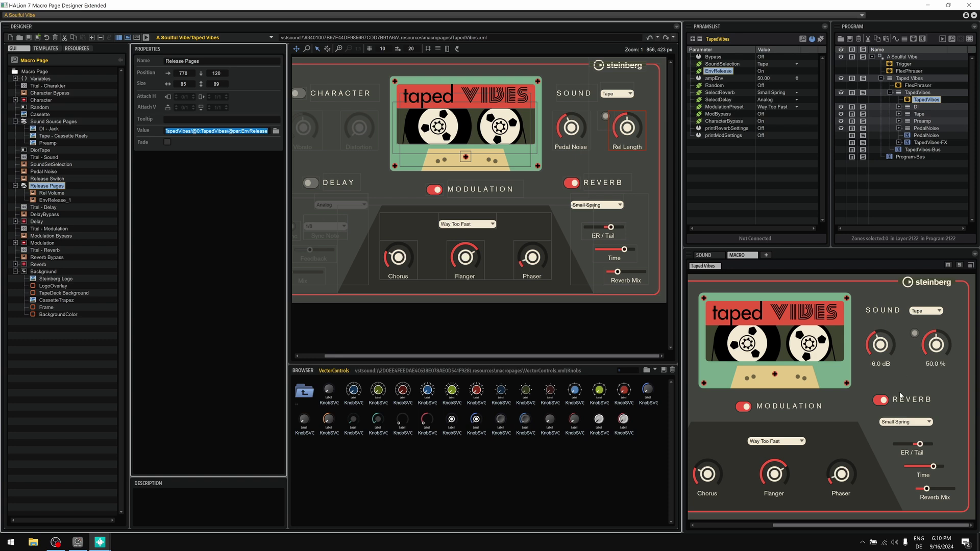
pyautogui.click(915, 334)
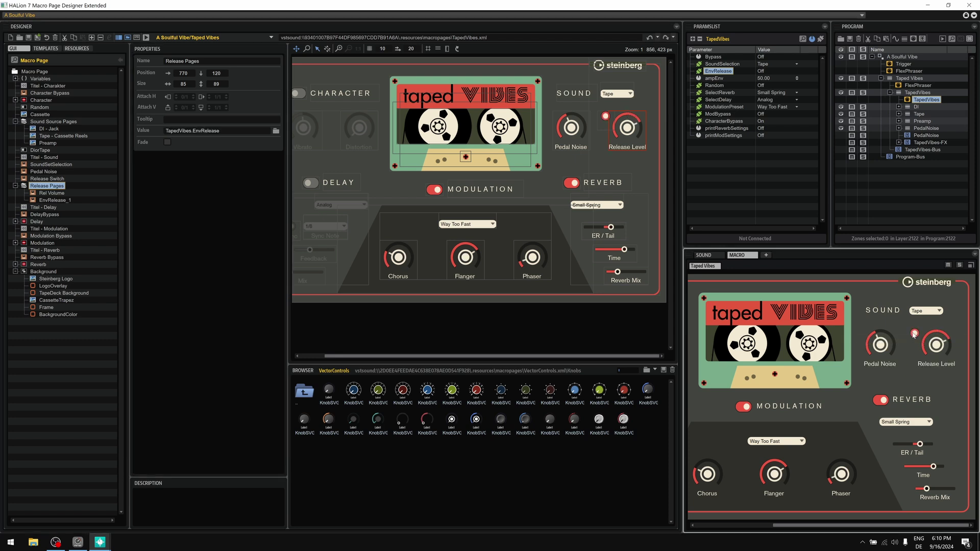
pyautogui.click(915, 333)
pyautogui.click(914, 334)
# Turn the Delay section on and inspect the DelayBypass switch.
pyautogui.moveTo(489, 357); pyautogui.dragTo(465, 357)
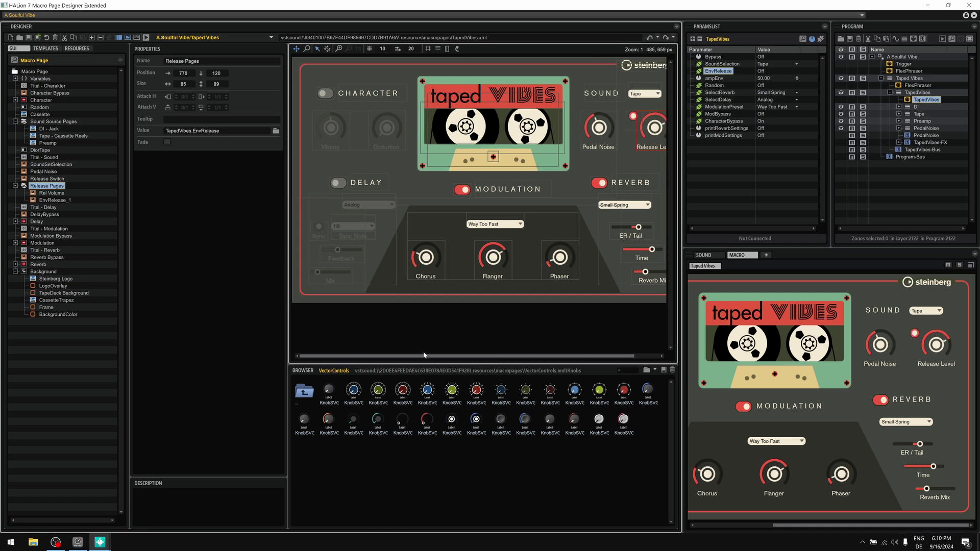
pyautogui.hscroll(-3, 752, 488)
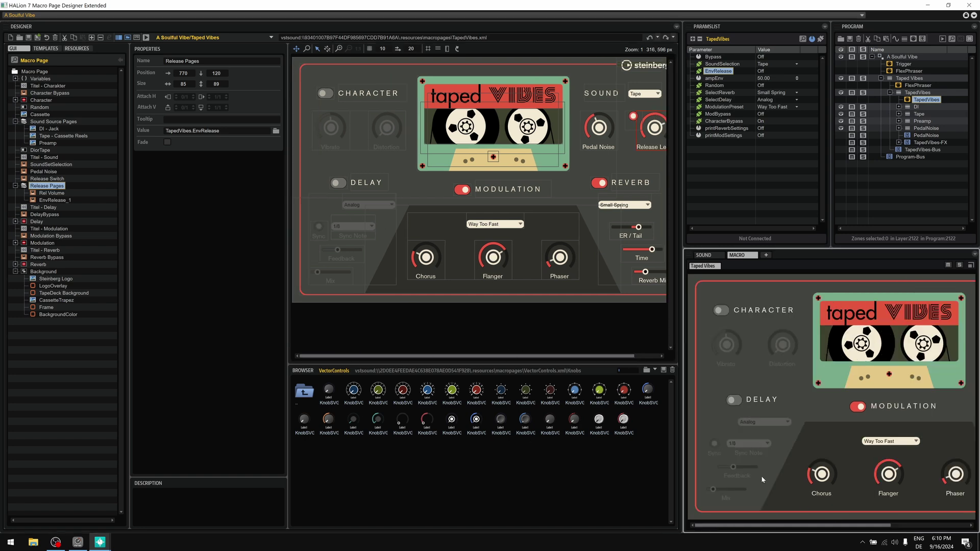
pyautogui.click(734, 399)
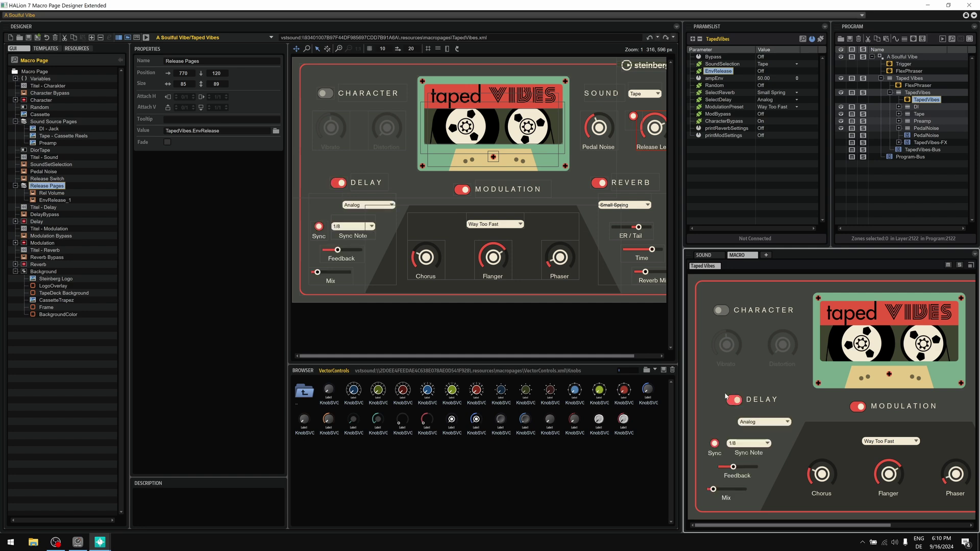
pyautogui.click(36, 216)
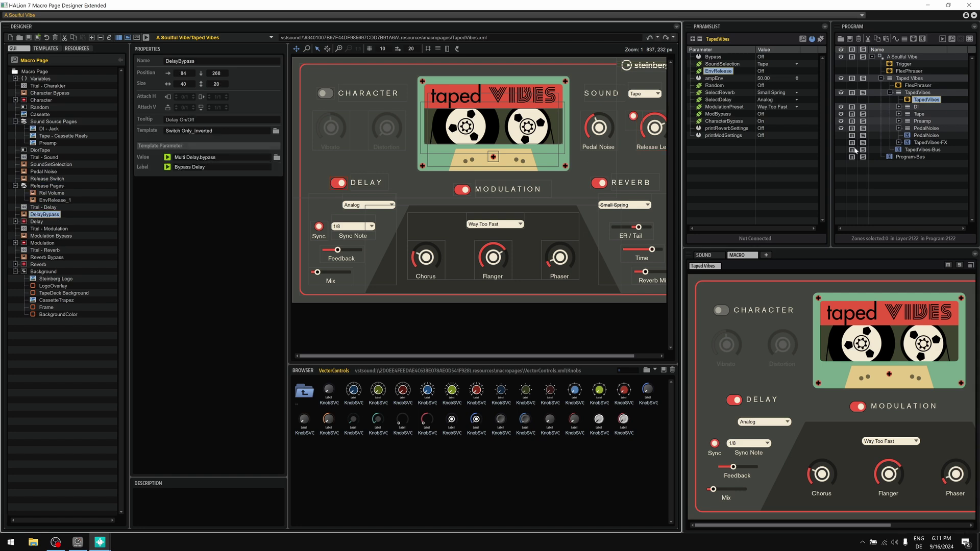
# Inspect the Delay Selection and Sync Note menus, then switch delay Sync off.
pyautogui.click(899, 143)
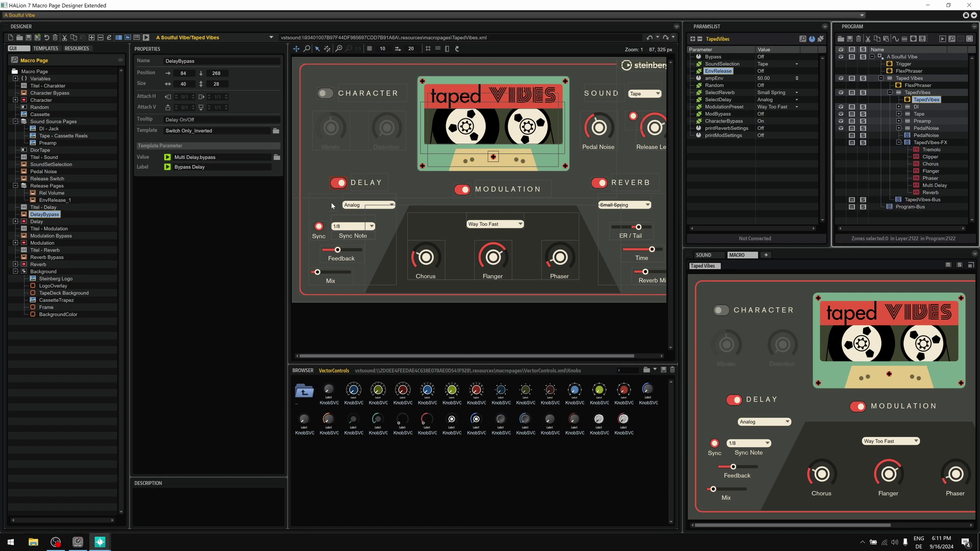
pyautogui.click(358, 209)
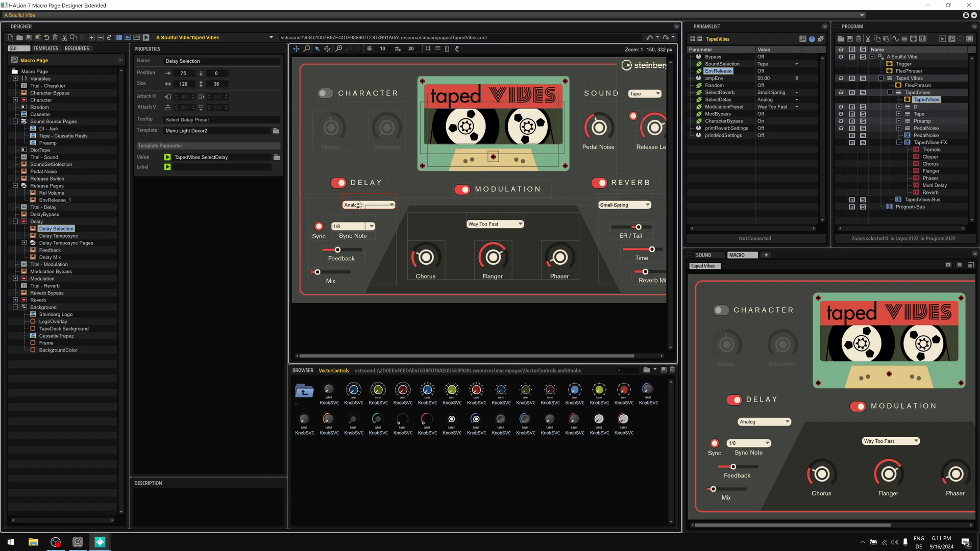
pyautogui.click(356, 226)
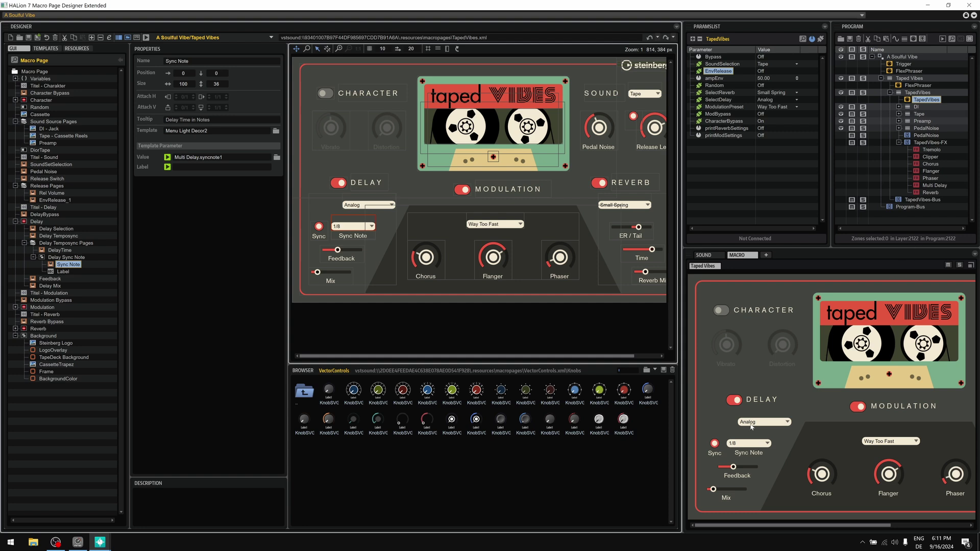
pyautogui.click(715, 444)
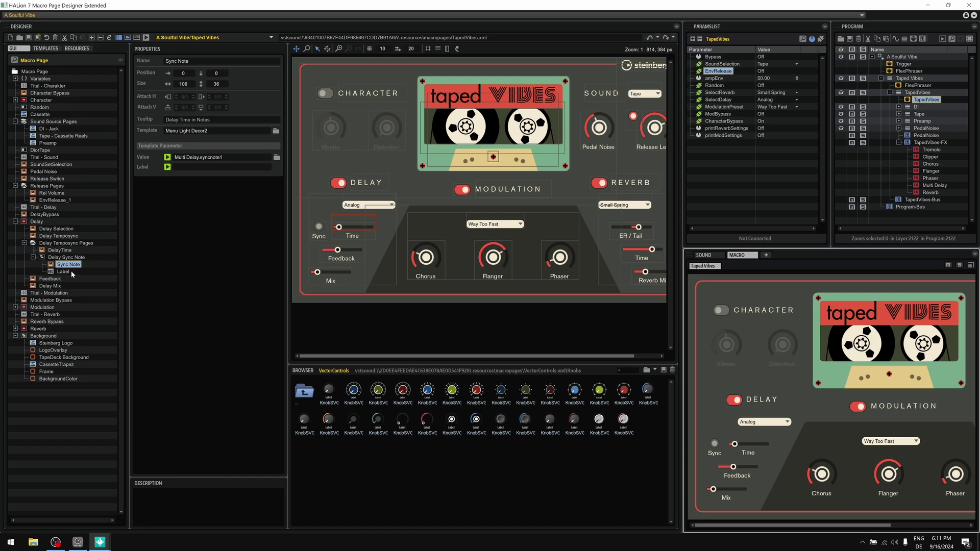
# Move the Label element above Sync Note in the Delay Sync Note page.
pyautogui.click(55, 258)
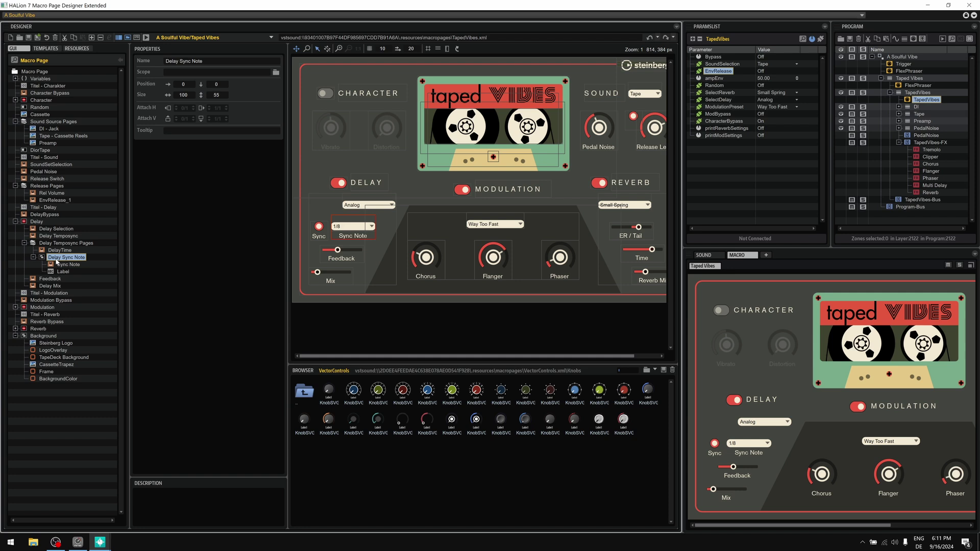
pyautogui.hotkey('ctrl', 'z')
pyautogui.press('Left')
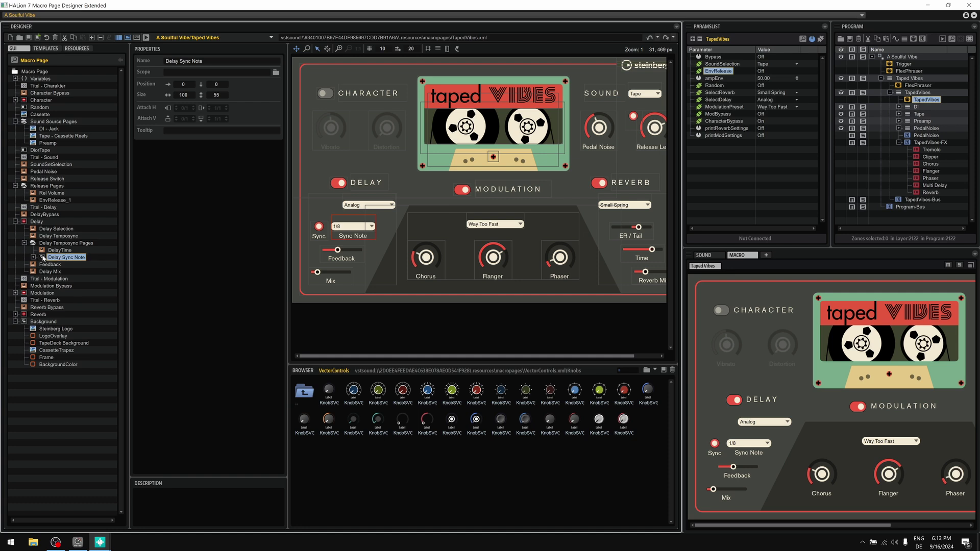
pyautogui.click(33, 257)
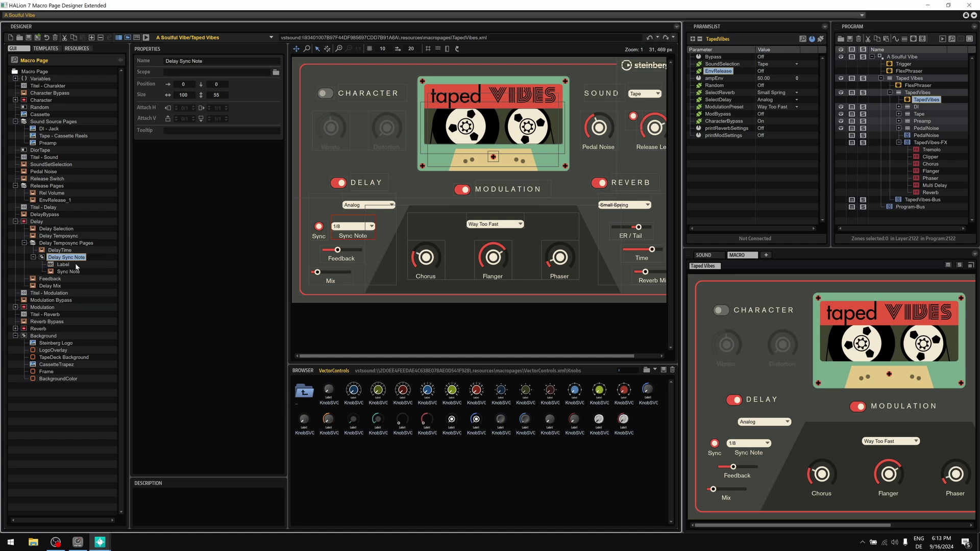
# Inspect Sync Note, Label, the page, and the Delay Mix slider bound to Multi Delay.Mix.
pyautogui.click(71, 273)
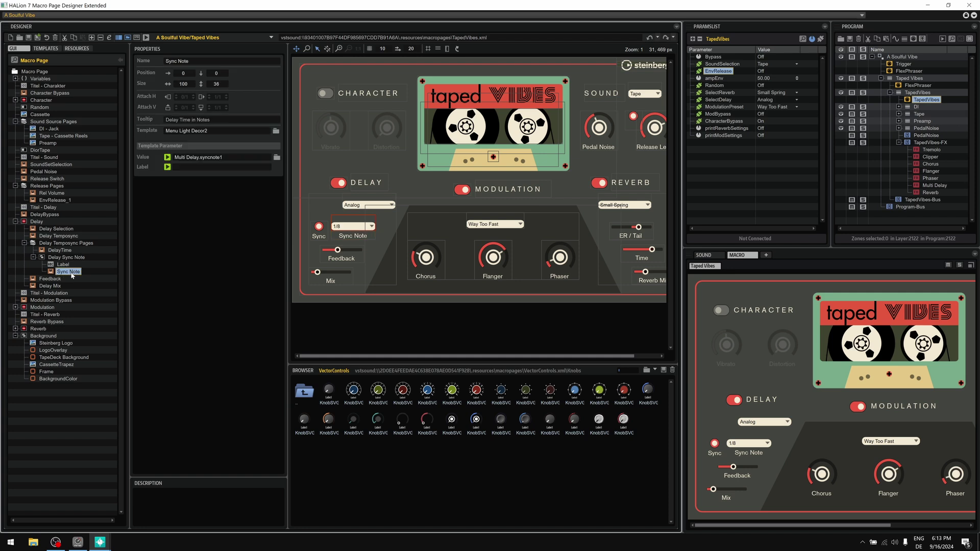
pyautogui.click(63, 265)
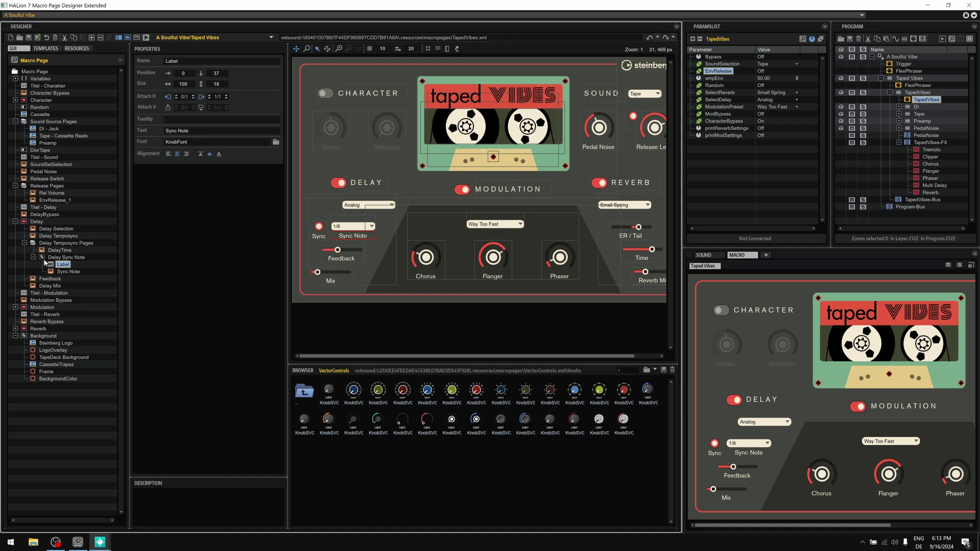
pyautogui.click(47, 258)
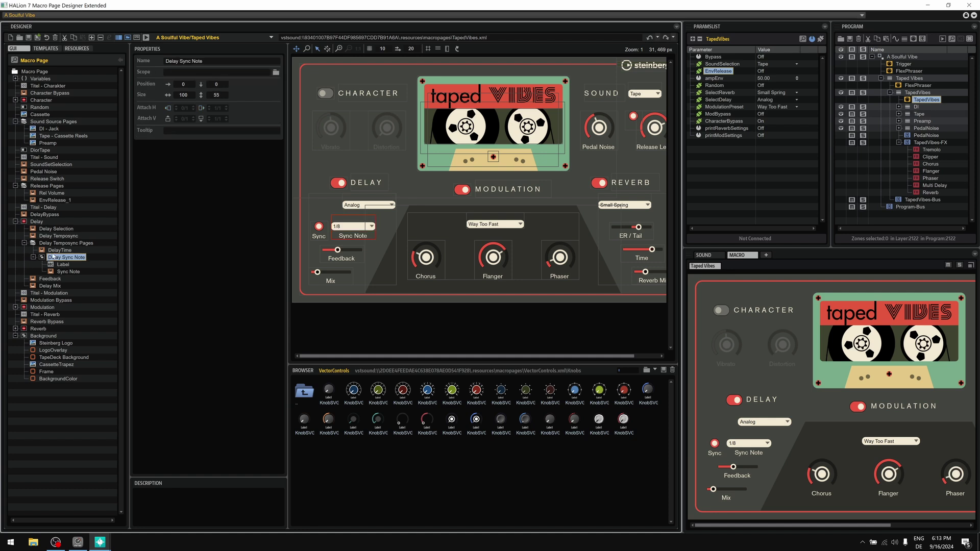
pyautogui.click(55, 285)
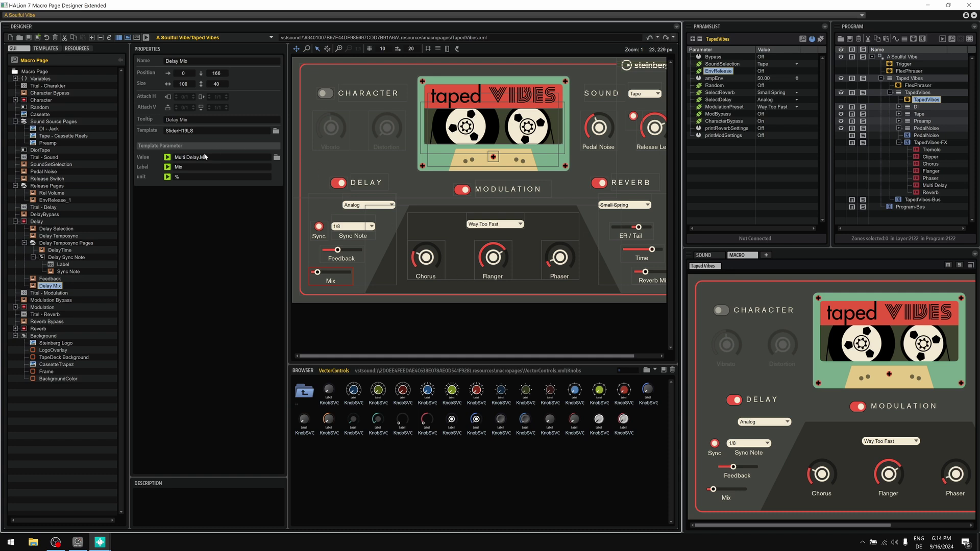
# Inspect the Modulation title, preset menu, Phaser and Flanger Mix knobs, then set ER / Tail to about 22 %.
pyautogui.click(498, 194)
pyautogui.click(504, 226)
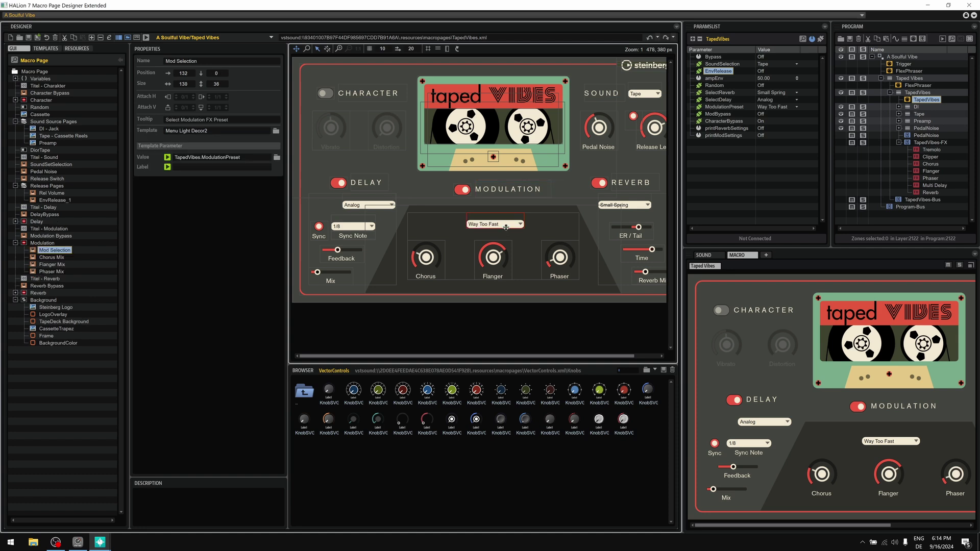
pyautogui.click(542, 273)
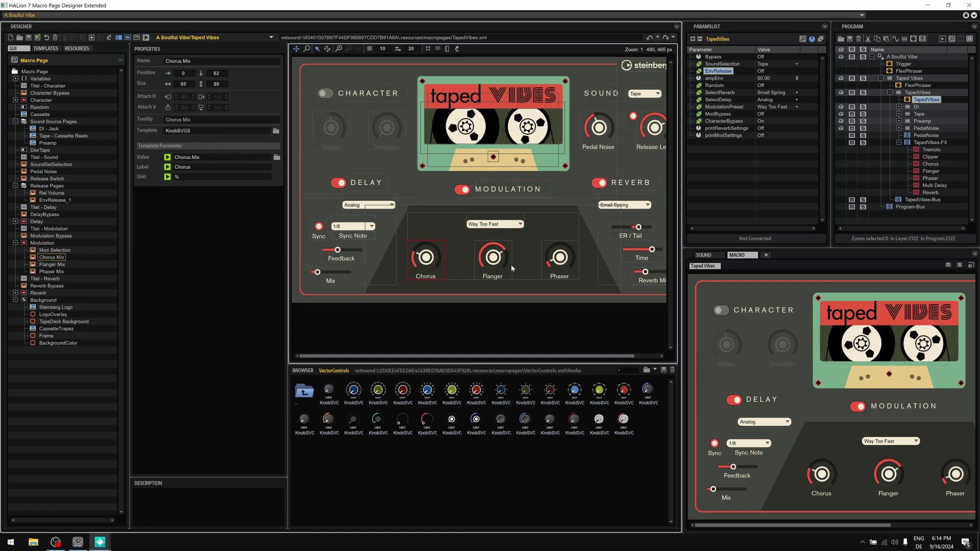
pyautogui.click(511, 267)
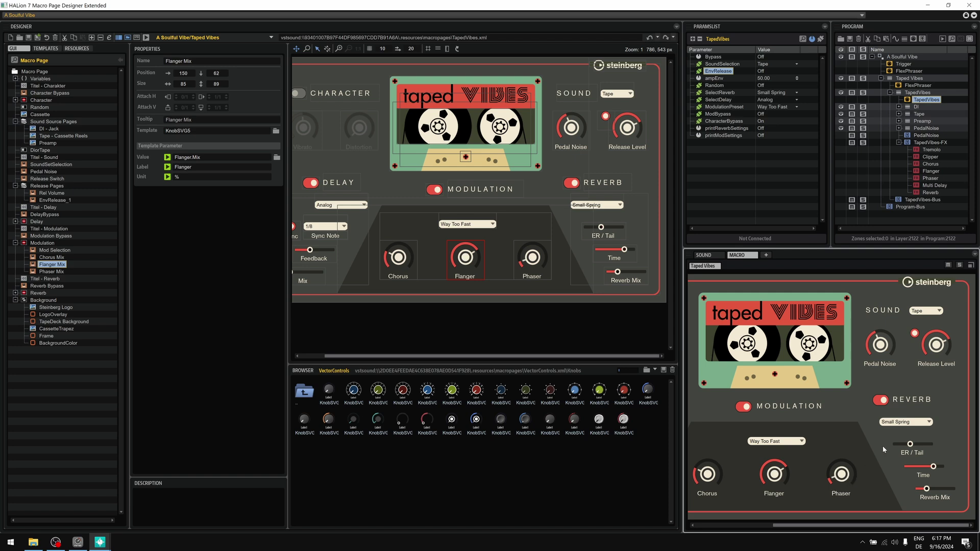
pyautogui.moveTo(910, 444)
pyautogui.mouseDown()
pyautogui.moveTo(900, 443)
pyautogui.moveTo(925, 444)
pyautogui.moveTo(901, 446)
pyautogui.mouseUp()
pyautogui.moveTo(907, 447)
pyautogui.mouseDown()
pyautogui.moveTo(928, 445)
pyautogui.moveTo(906, 451)
pyautogui.mouseUp()
pyautogui.click(41, 302)
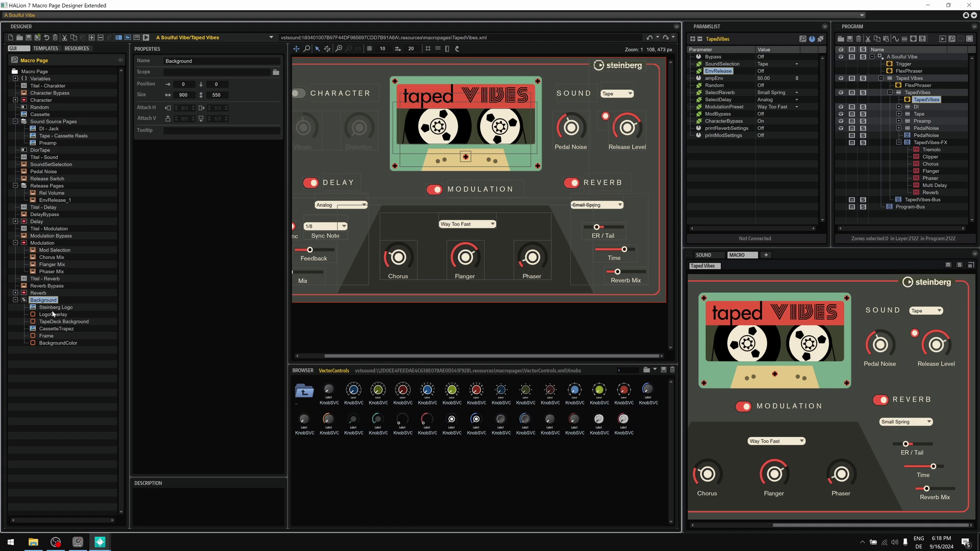
pyautogui.click(54, 344)
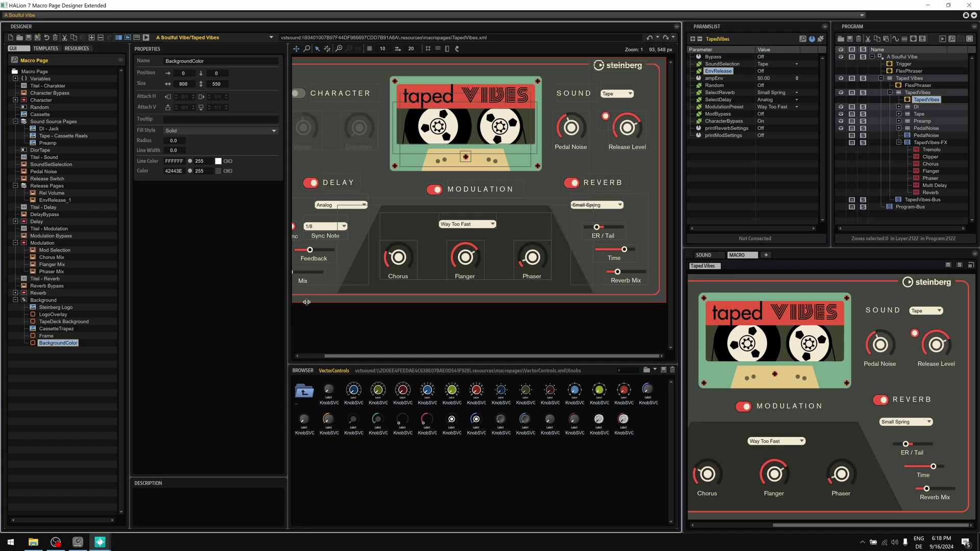
pyautogui.press('Up')
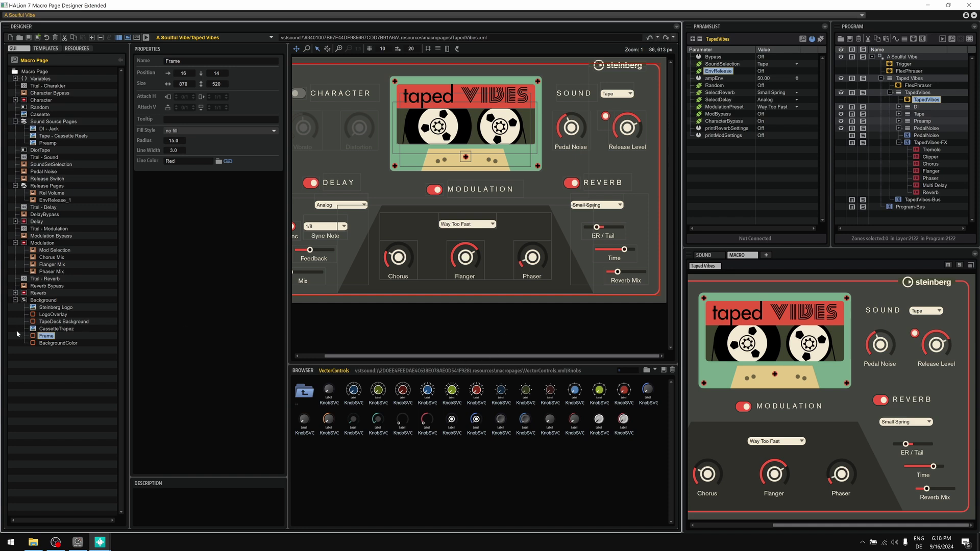
pyautogui.click(39, 330)
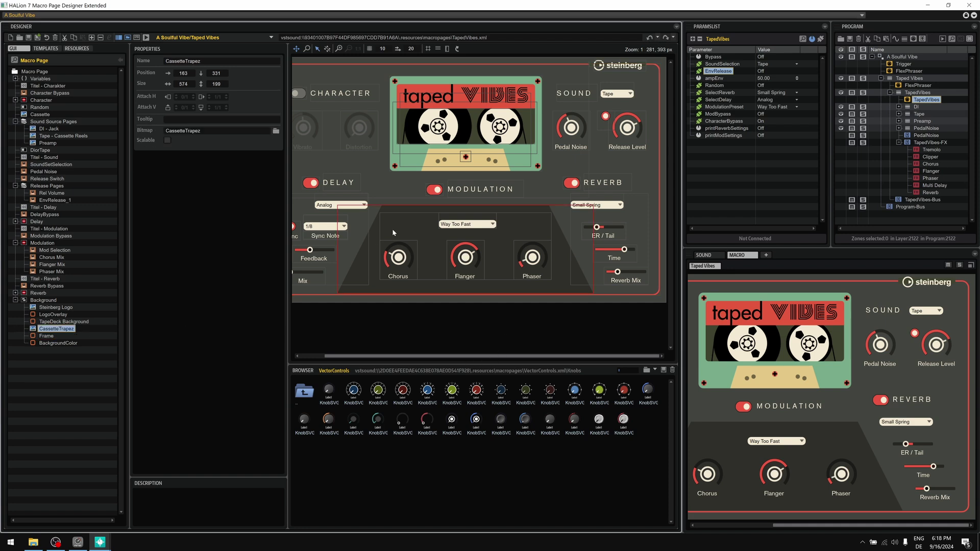
pyautogui.hscroll(-1, 618, 299)
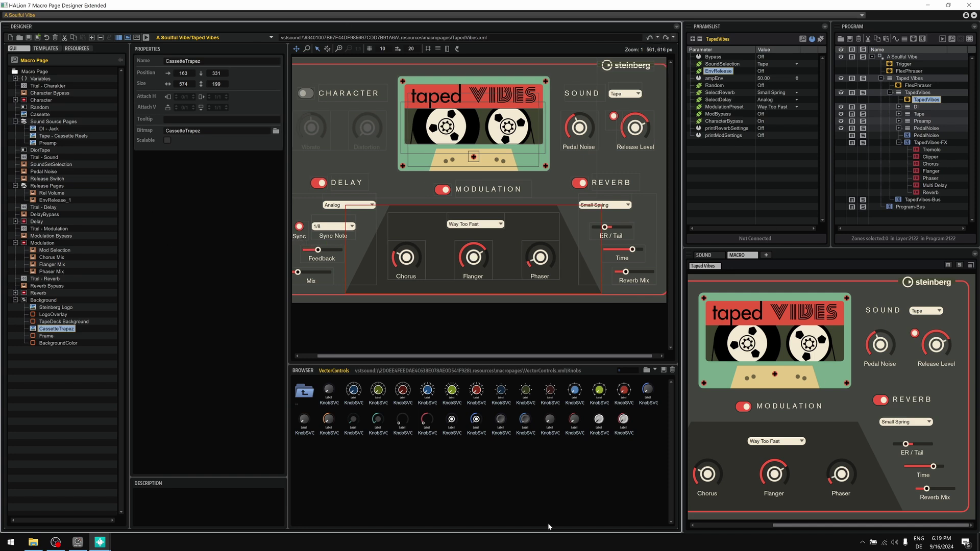
pyautogui.click(65, 322)
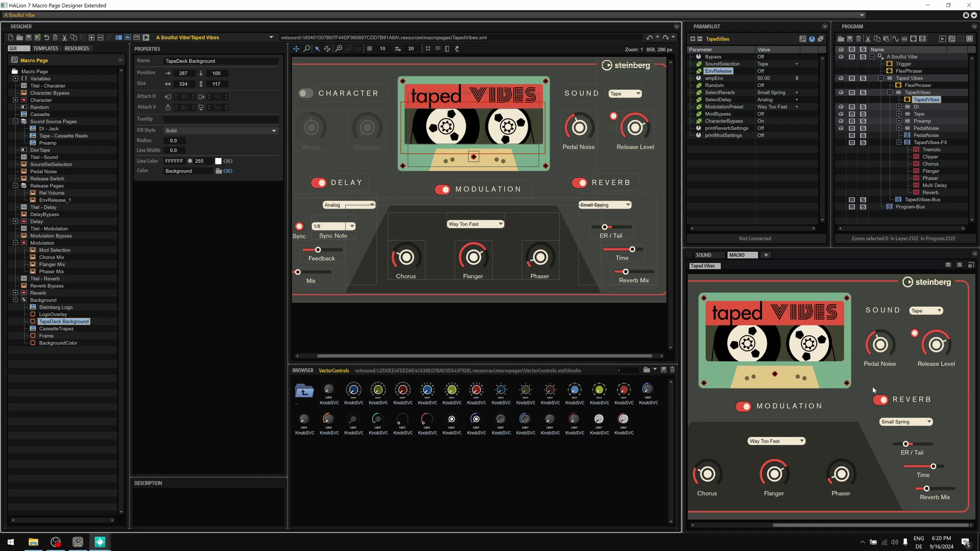
pyautogui.click(58, 314)
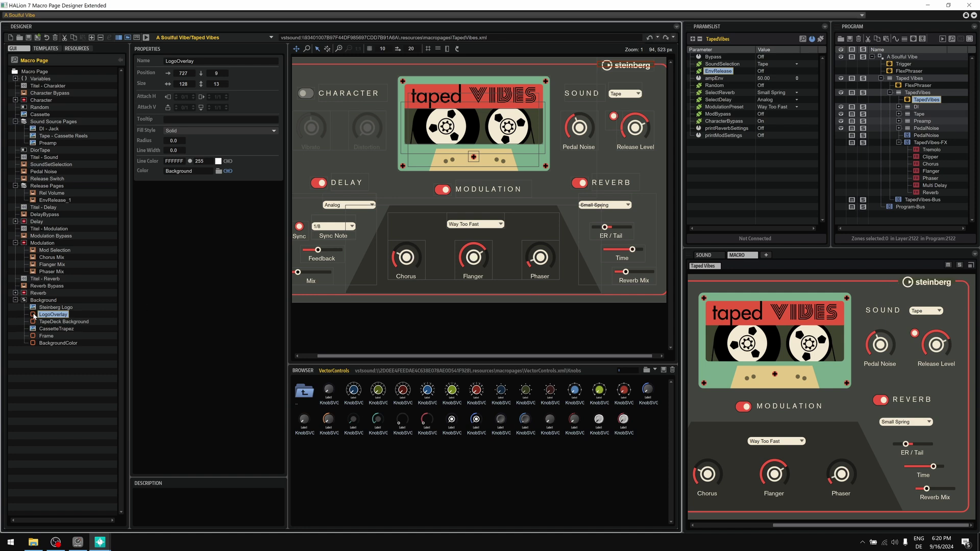
pyautogui.press('Delete')
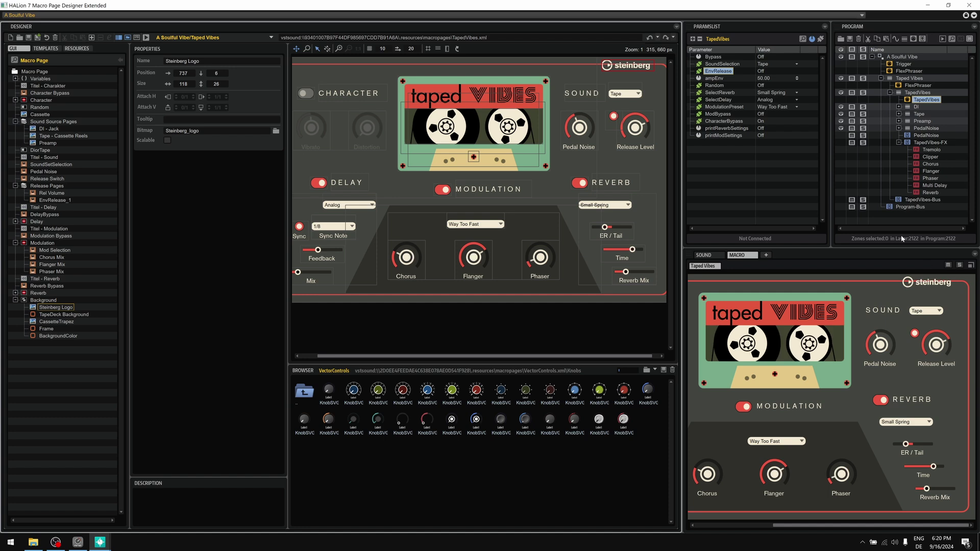
pyautogui.click(650, 38)
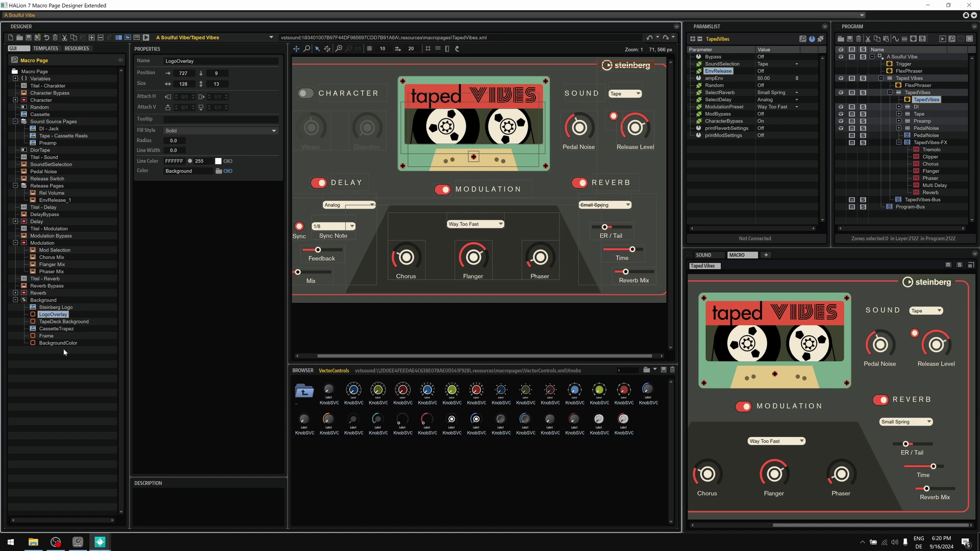
pyautogui.click(49, 308)
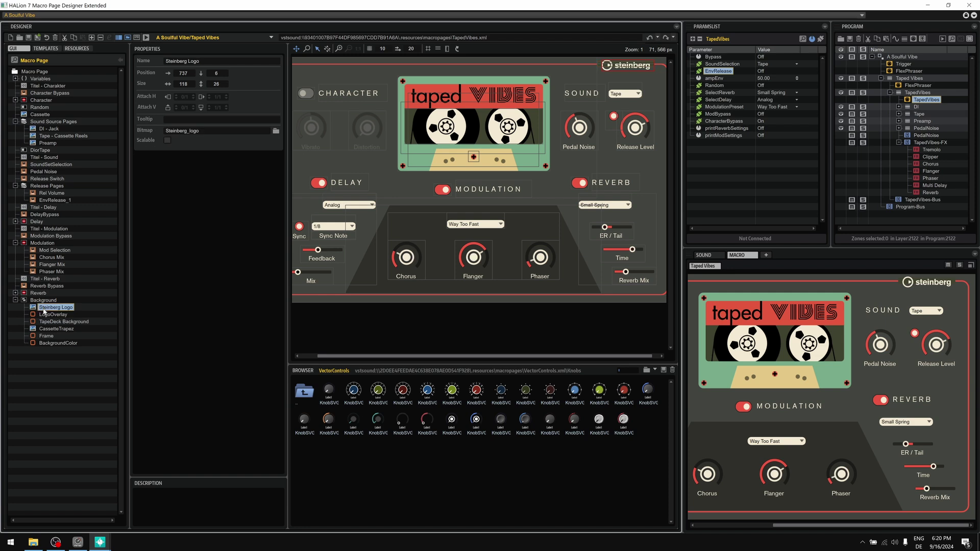